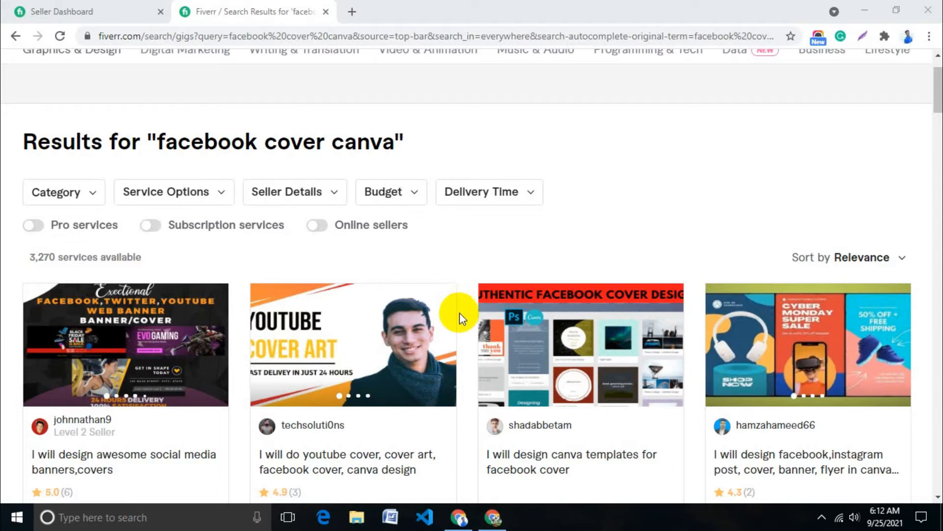
- Switch to Canva and create a blank Facebook Cover design from the social media formats
left_click(493, 517)
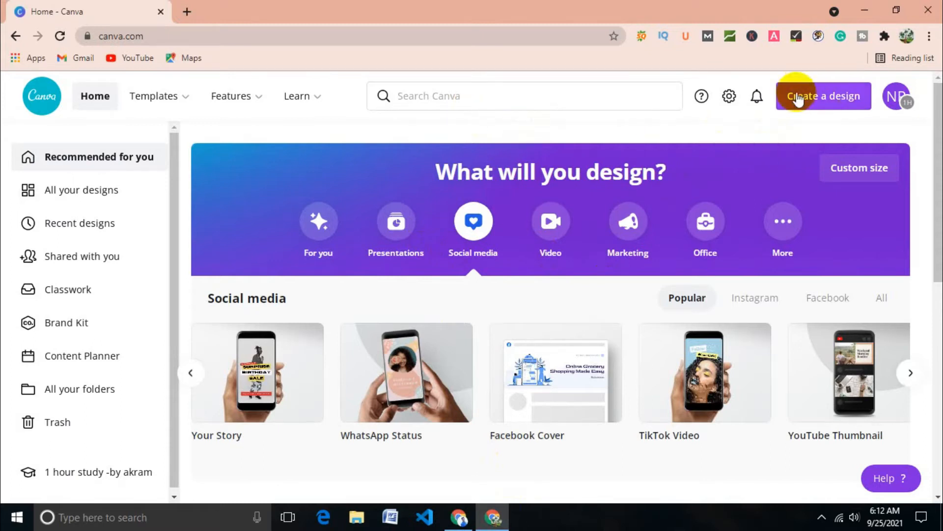
scroll(678, 354, "down", 3)
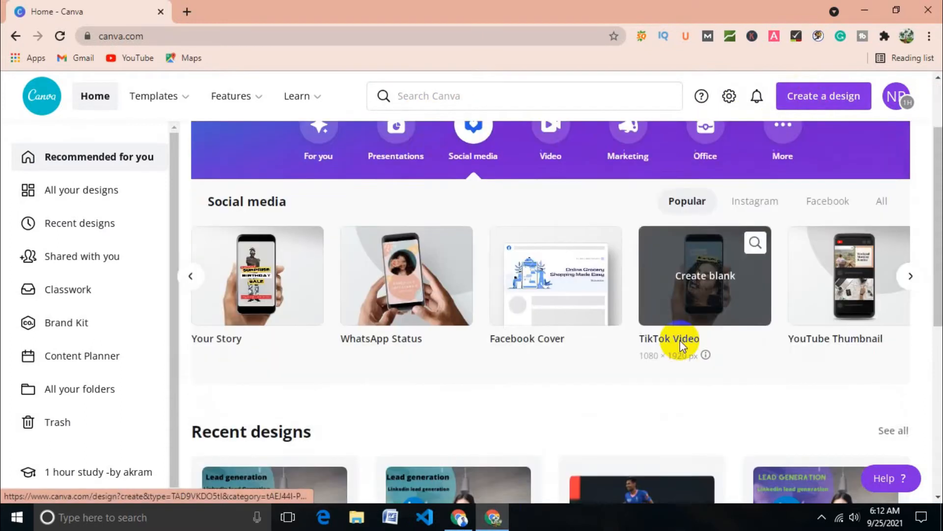
scroll(443, 375, "up", 1)
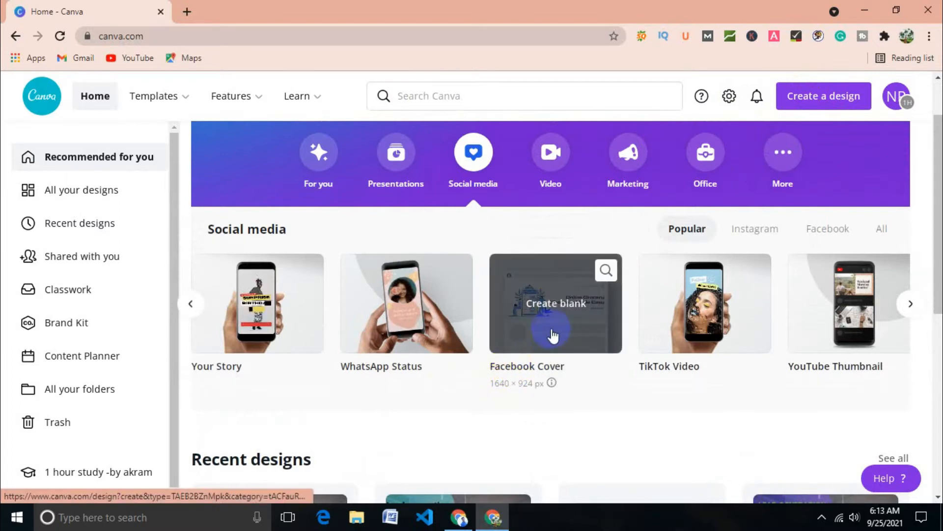
left_click(549, 333)
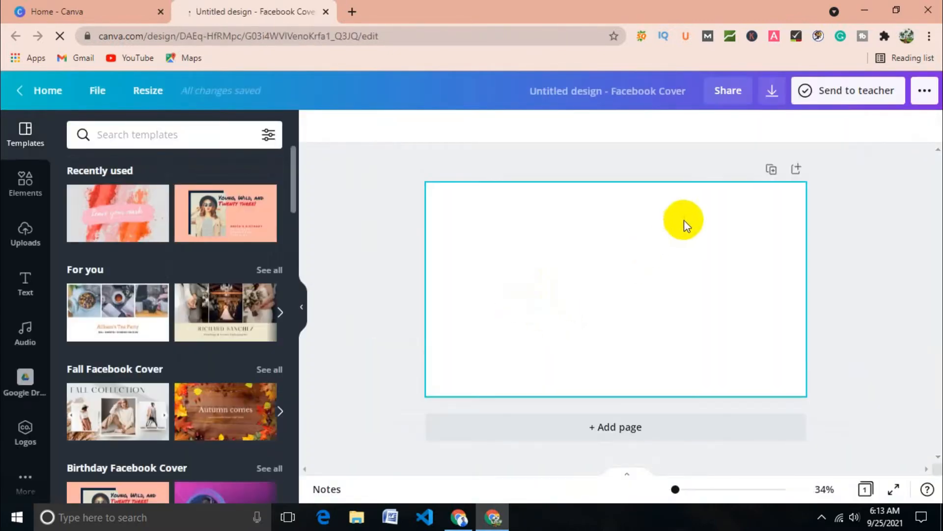
- Title the untitled design "Gamaing with" followed by the channel owner's first name
left_click(596, 94)
left_click(687, 92)
type("Gamaing wi")
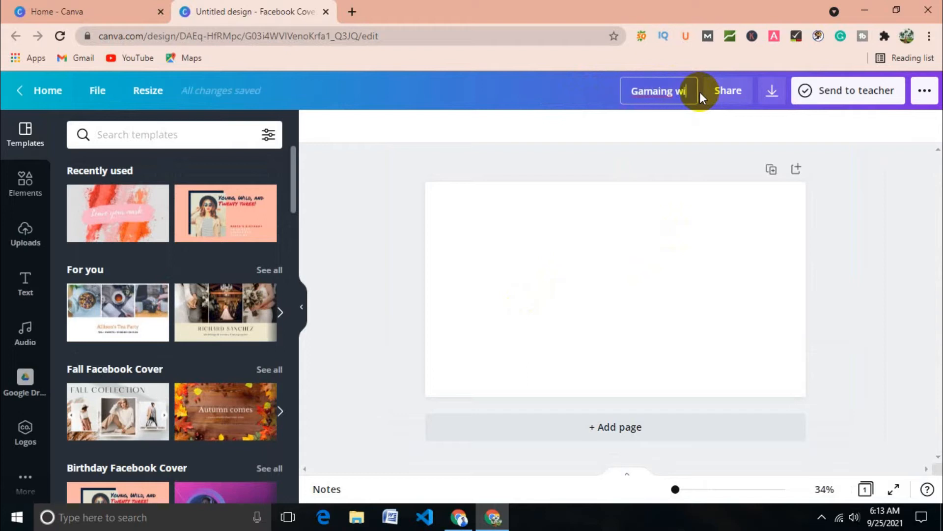
type("th Naimur")
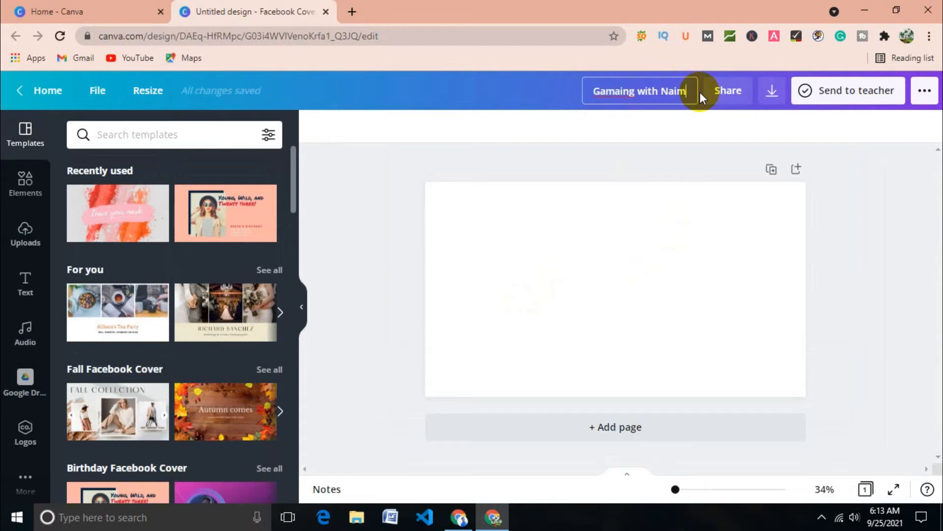
left_click(597, 121)
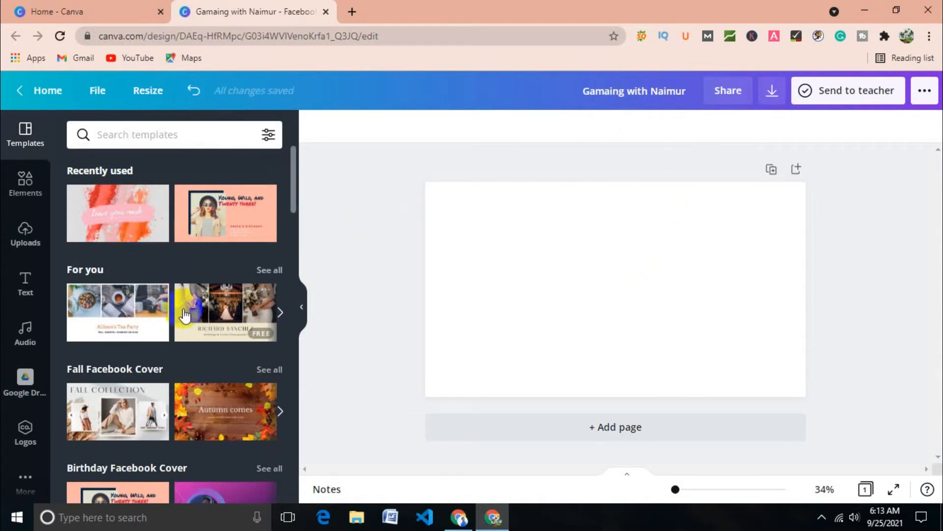
- Look through the Facebook cover template categories for a suitable design
scroll(226, 395, "down", 3)
scroll(224, 344, "up", 3)
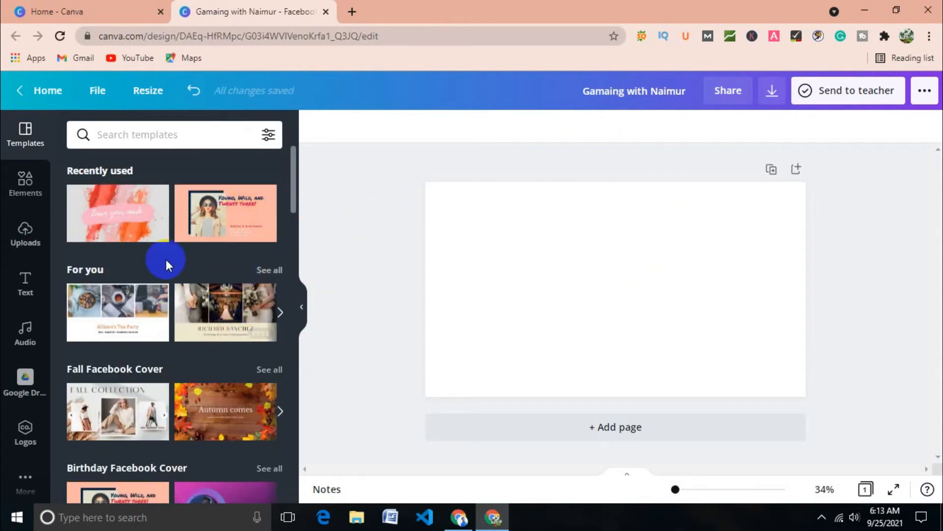
scroll(231, 358, "down", 1)
scroll(187, 339, "down", 2)
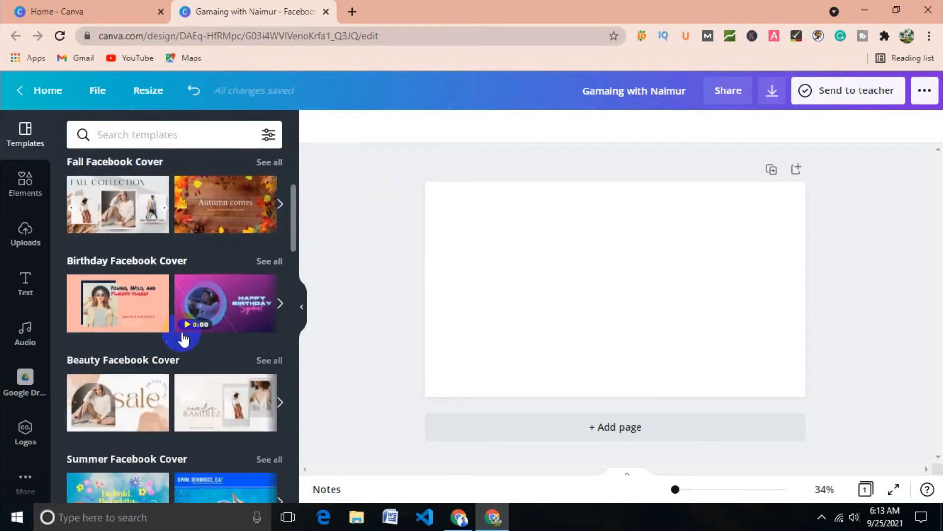
scroll(184, 322, "down", 3)
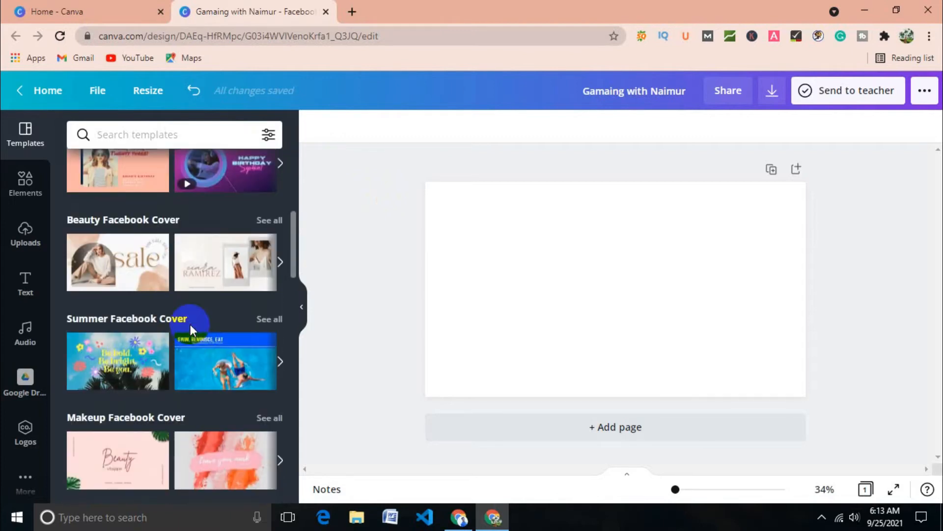
scroll(191, 328, "down", 7)
scroll(196, 333, "up", 4)
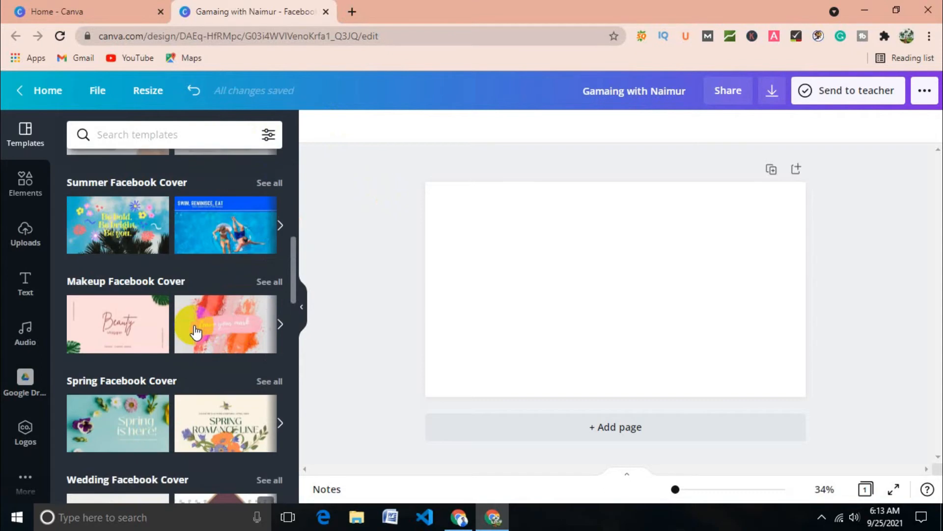
scroll(227, 349, "down", 3)
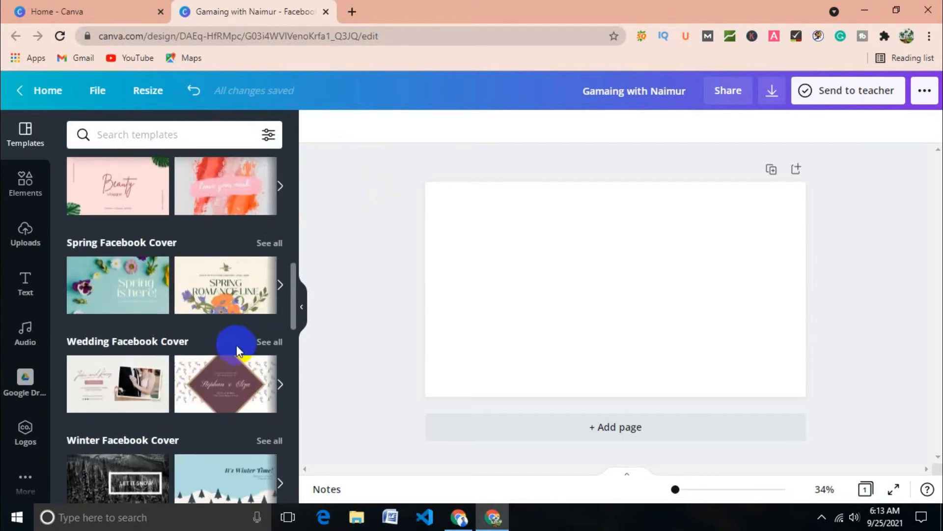
scroll(239, 346, "down", 12)
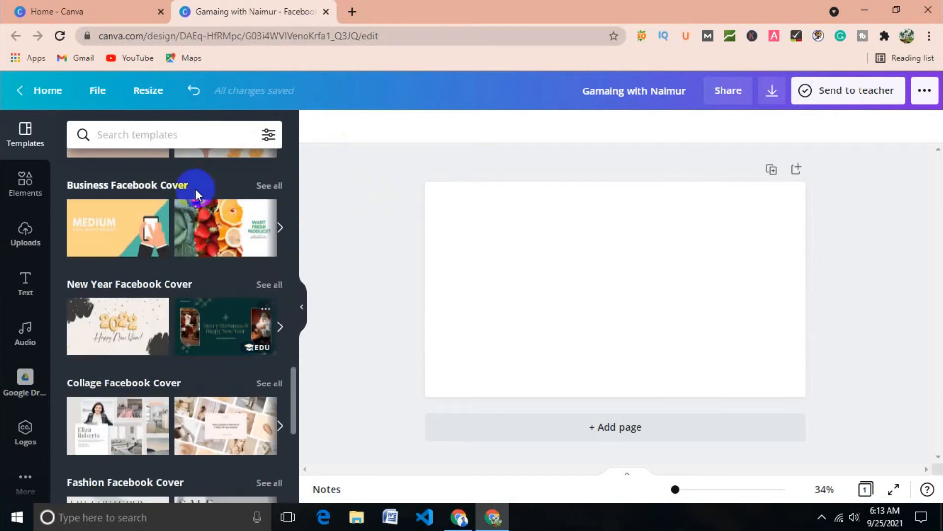
- Search the Facebook cover templates for "gaming"
left_click(184, 131)
type("gaming")
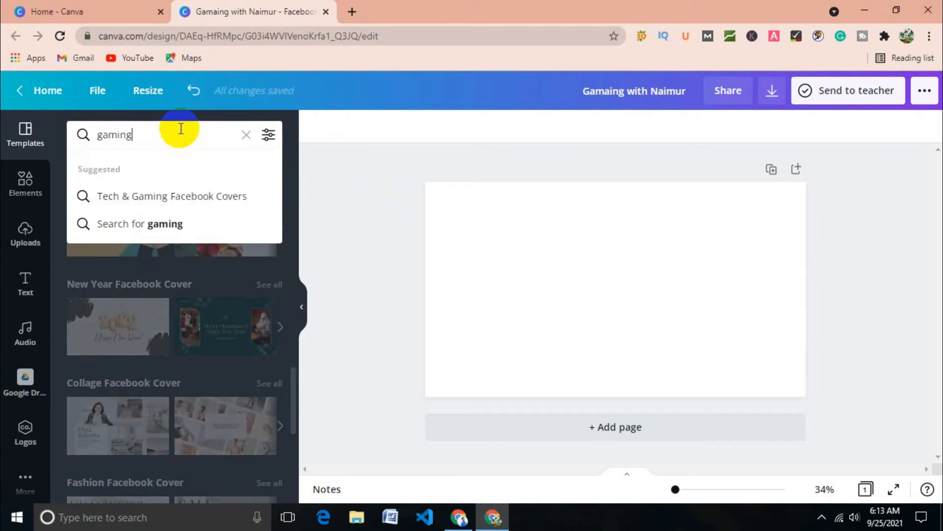
key("Return")
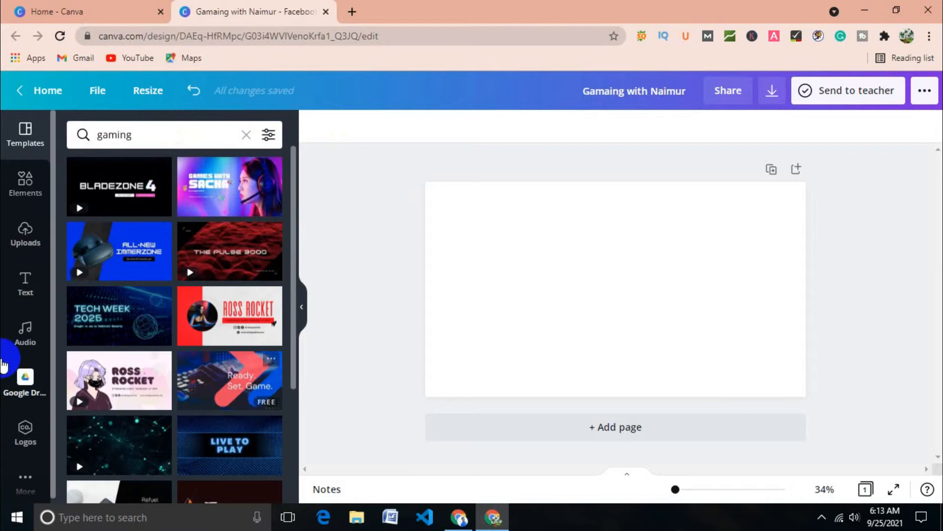
- Browse the gaming templates and apply "The Future of Gaming" template with the VR headset player to the blank page
scroll(197, 389, "down", 5)
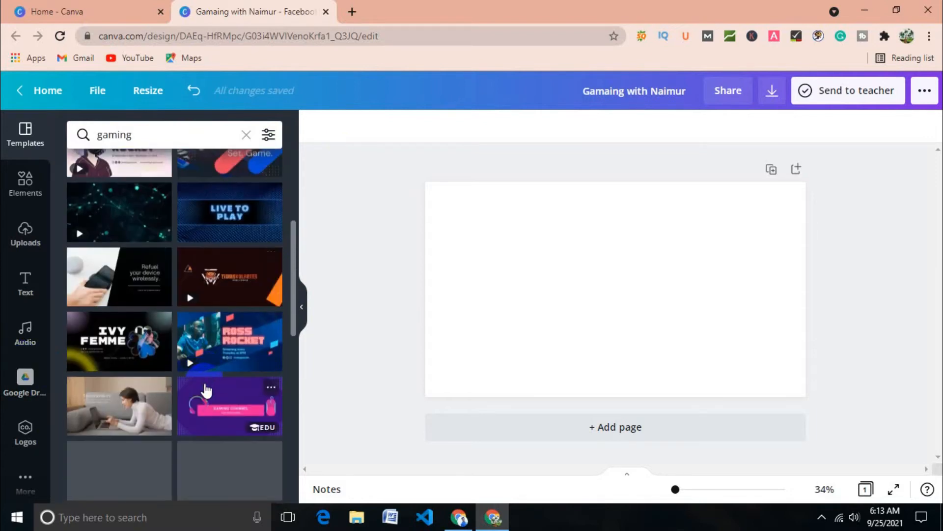
scroll(205, 388, "up", 2)
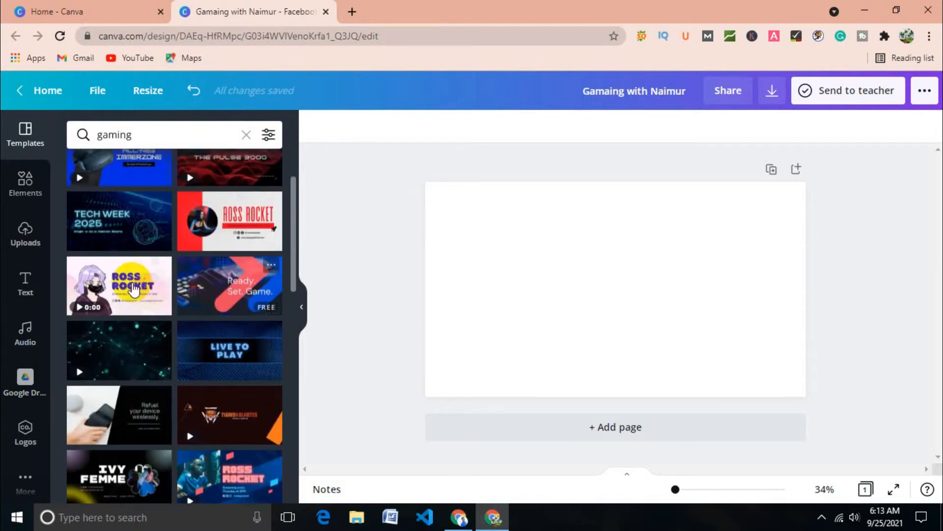
scroll(135, 304, "up", 2)
scroll(136, 312, "up", 1)
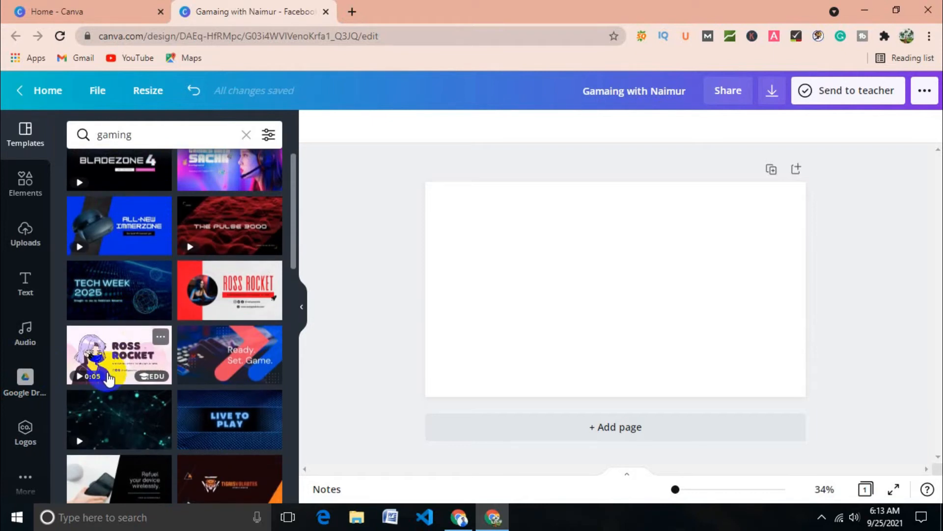
scroll(131, 290, "up", 1)
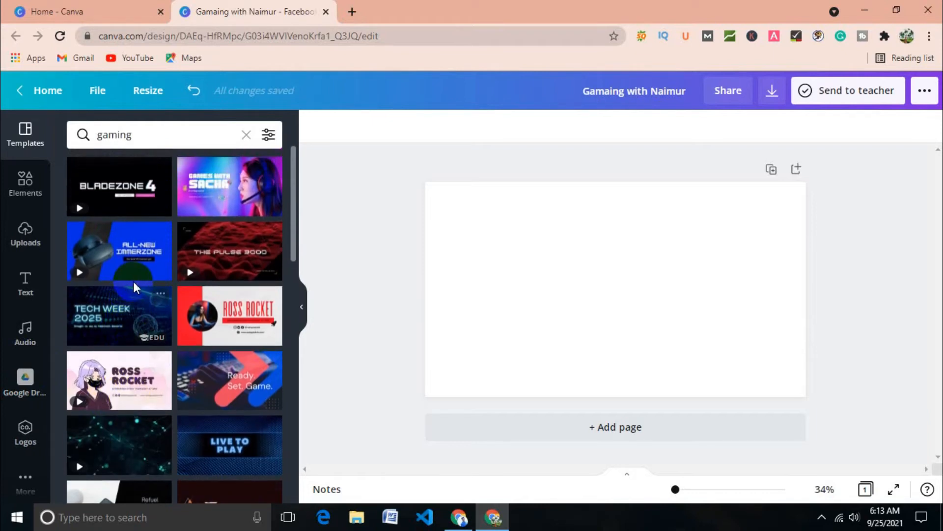
scroll(238, 264, "down", 2)
scroll(238, 264, "up", 2)
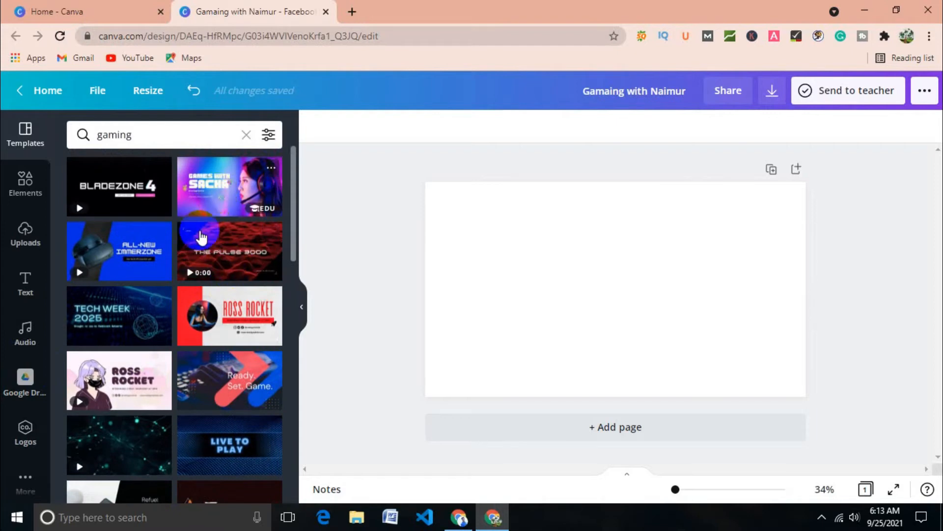
scroll(229, 265, "down", 5)
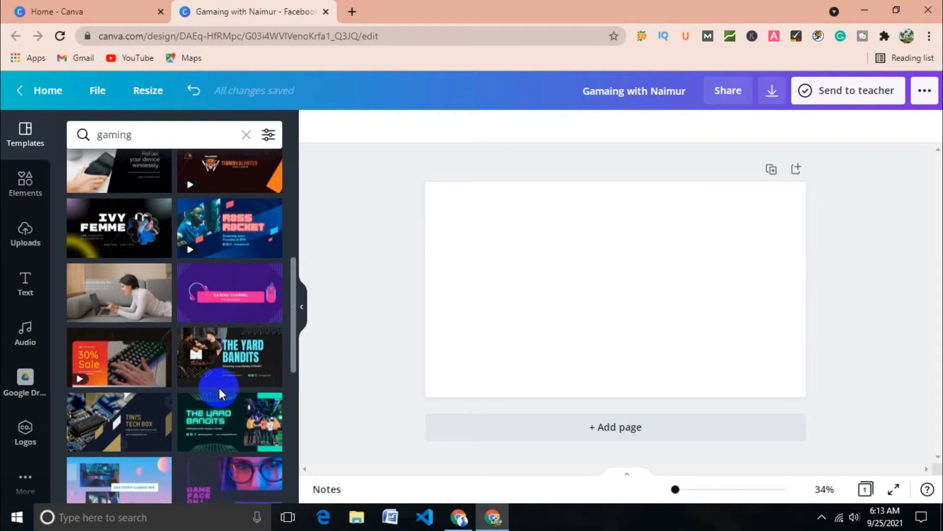
scroll(219, 388, "down", 1)
scroll(219, 388, "down", 1)
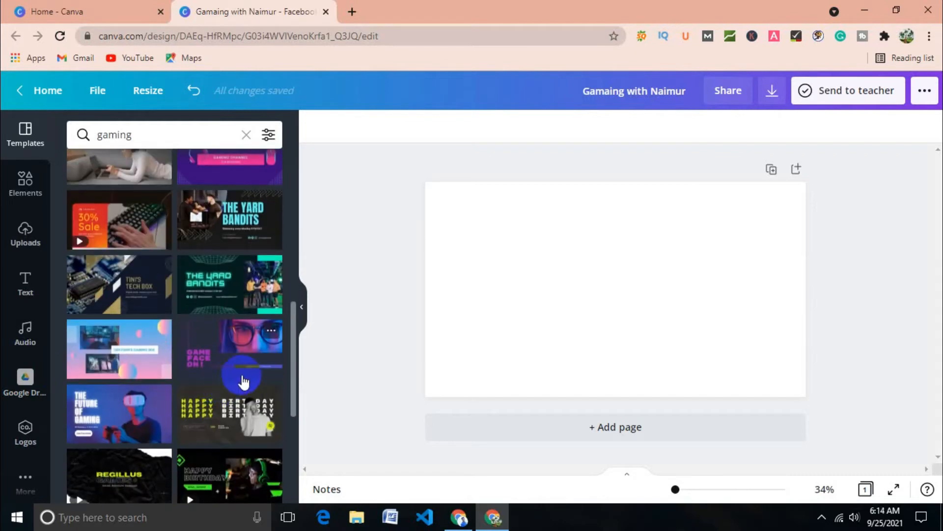
left_click_drag(108, 417, 691, 353)
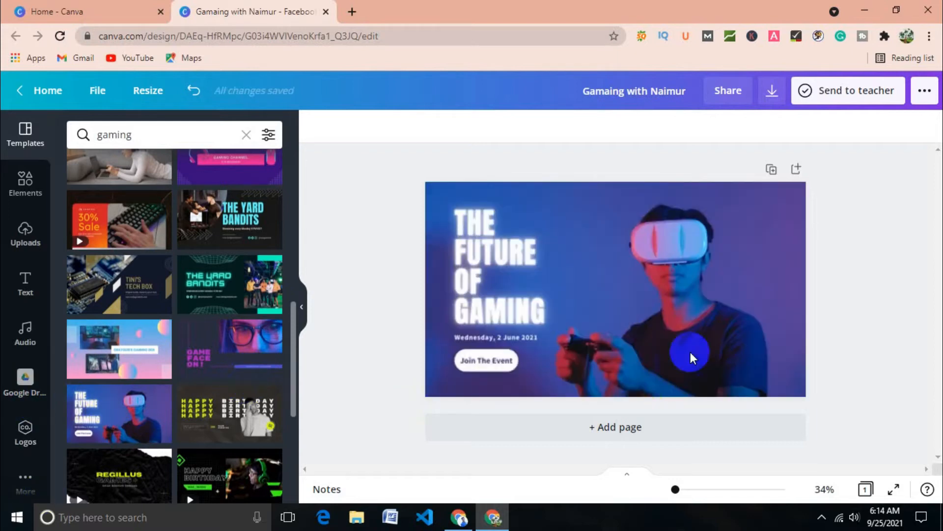
- Replace the "The Future of Gaming" headline with "GAMING WITH" followed by the channel owner's first name in capitals
left_click(501, 261)
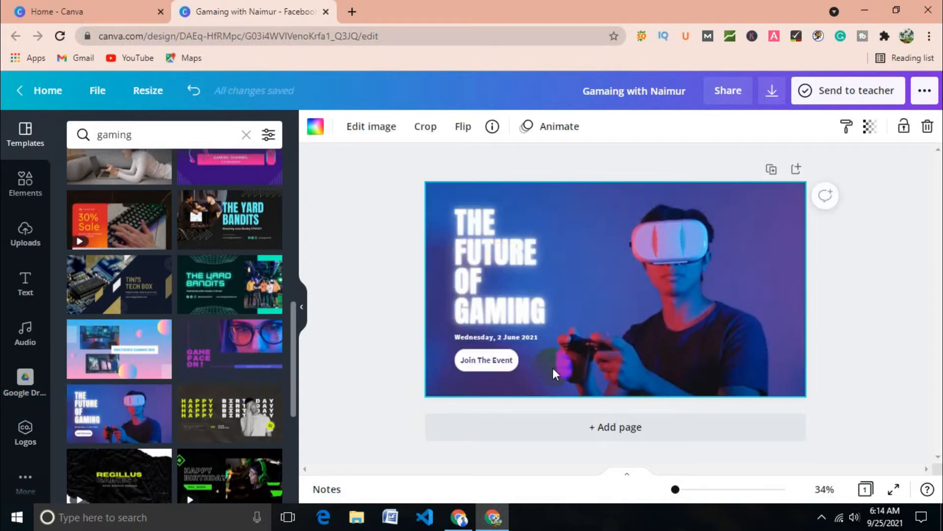
left_click(519, 288)
left_click(520, 289)
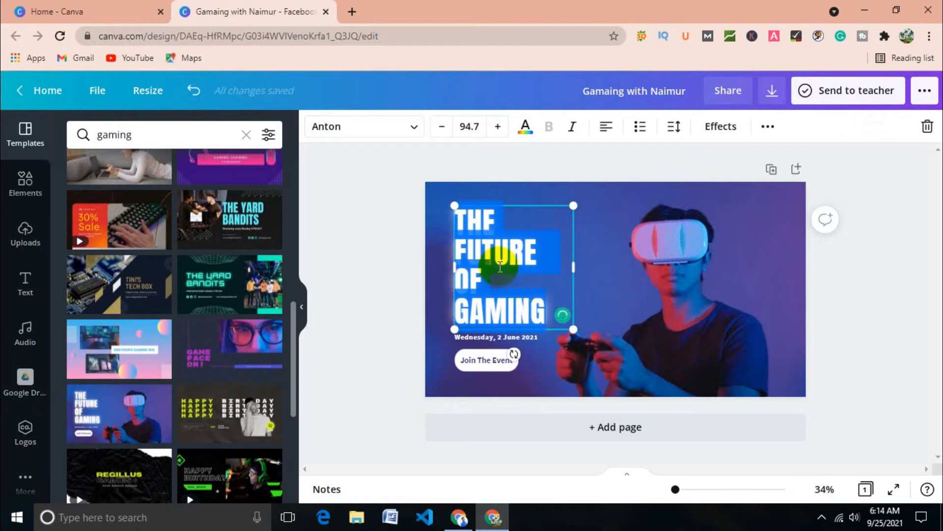
key("BackSpace")
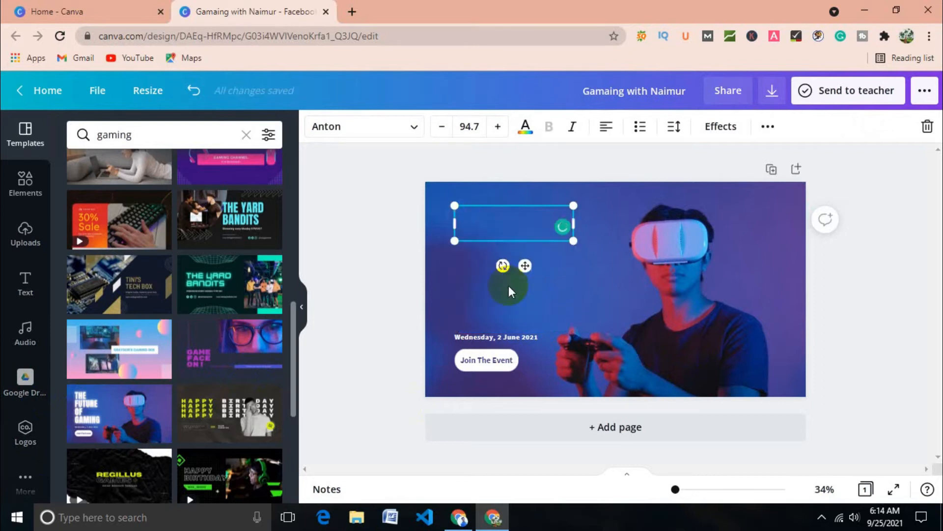
type("G")
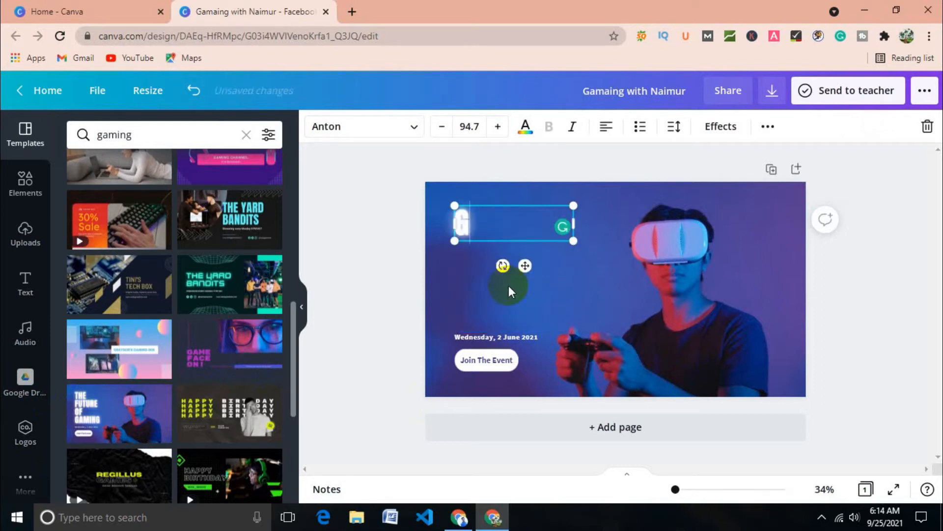
type("AMING")
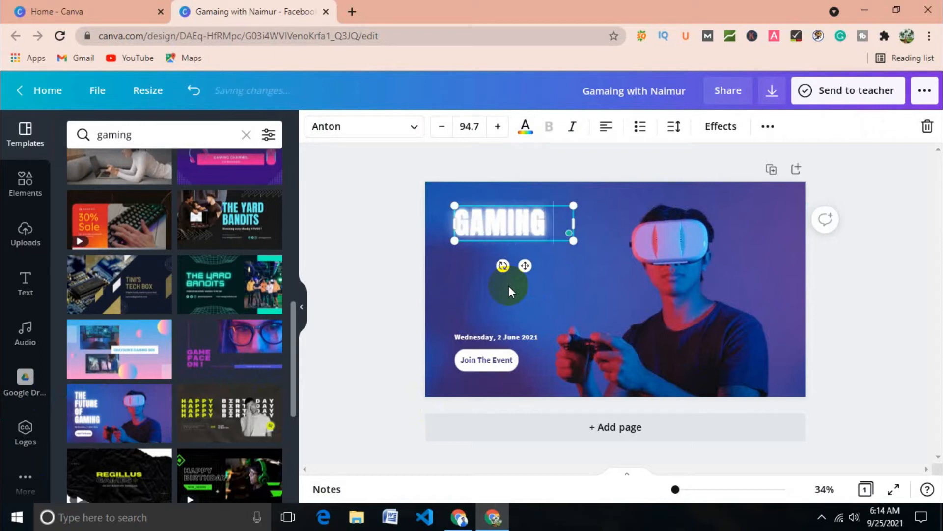
key("Return")
type("W")
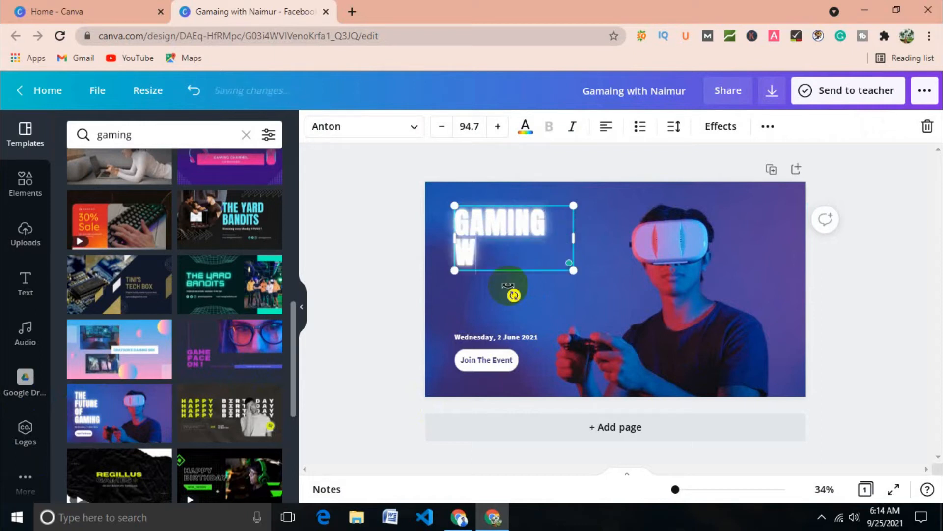
type("ITH")
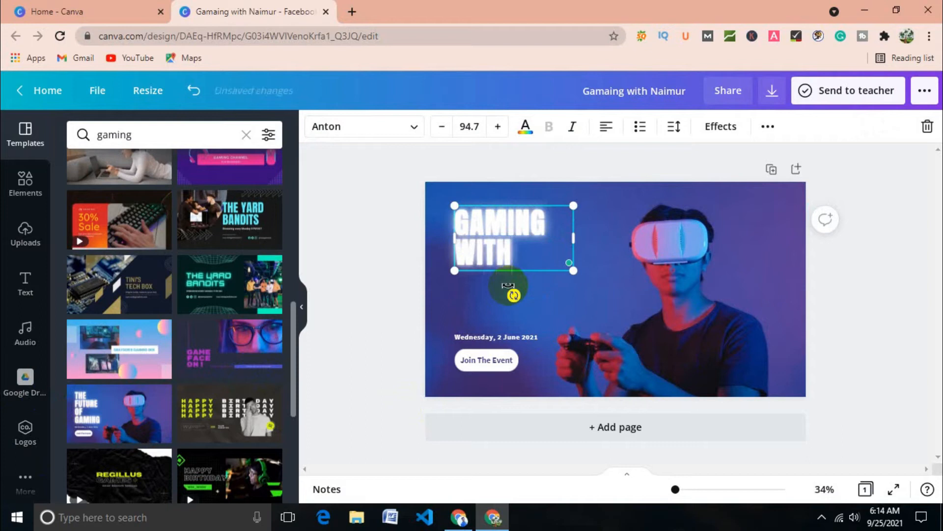
type(" NAIMUR")
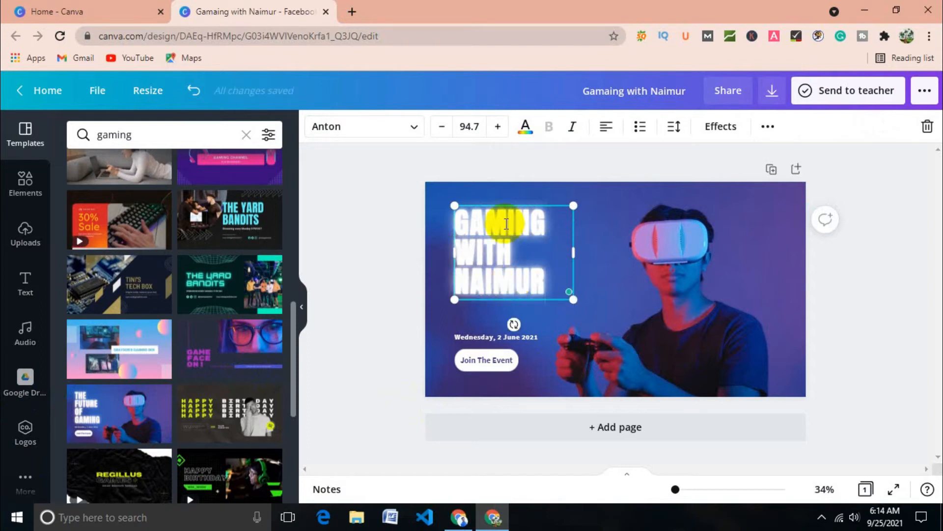
- Widen the headline text box to the VR headset so that "GAMING WITH" fits on one line
left_click(373, 343)
left_click(501, 261)
left_click_drag(576, 252, 622, 228)
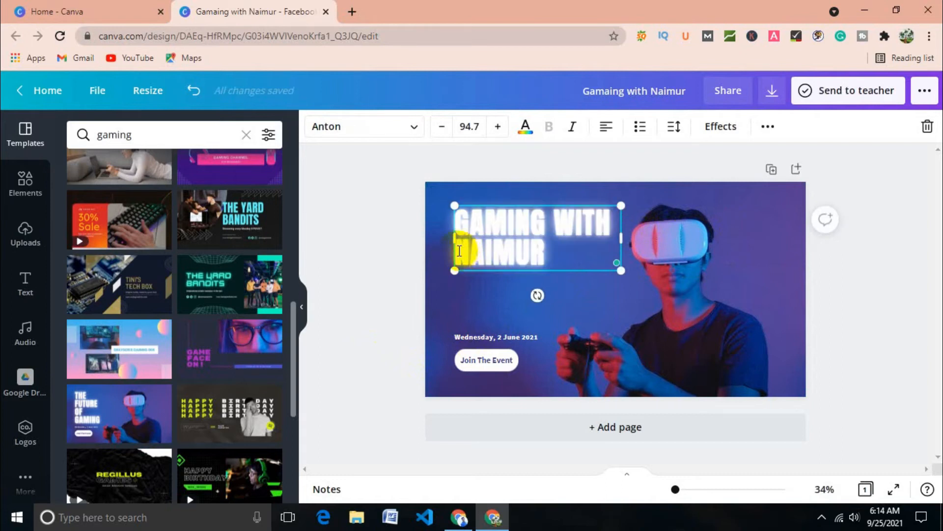
left_click(458, 249)
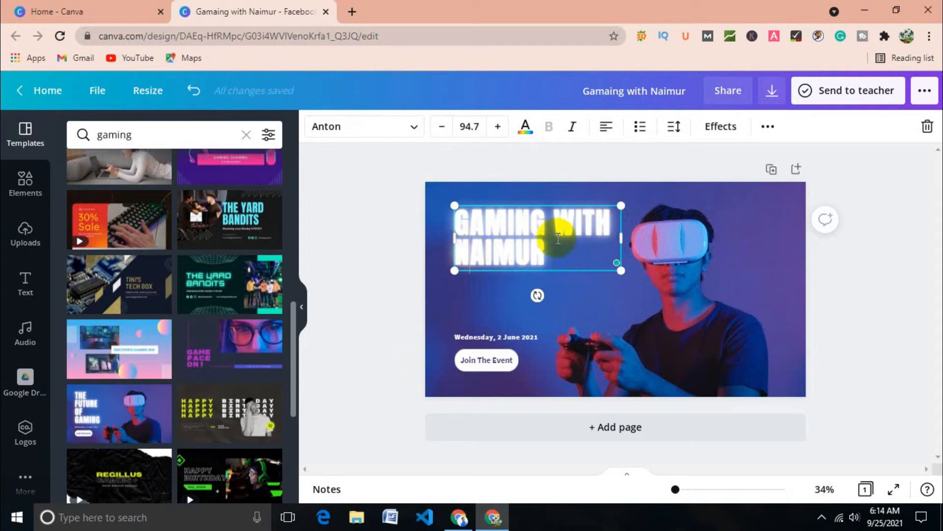
left_click_drag(621, 240, 673, 240)
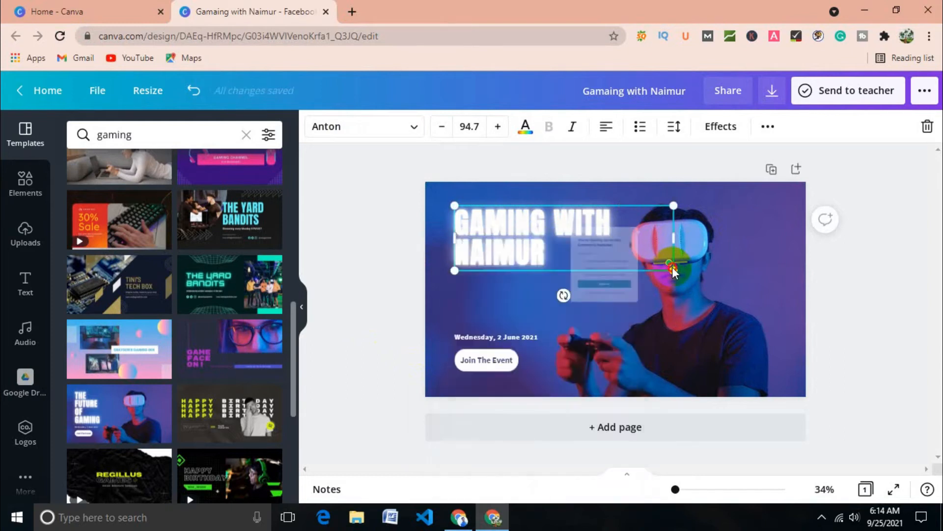
left_click(623, 248)
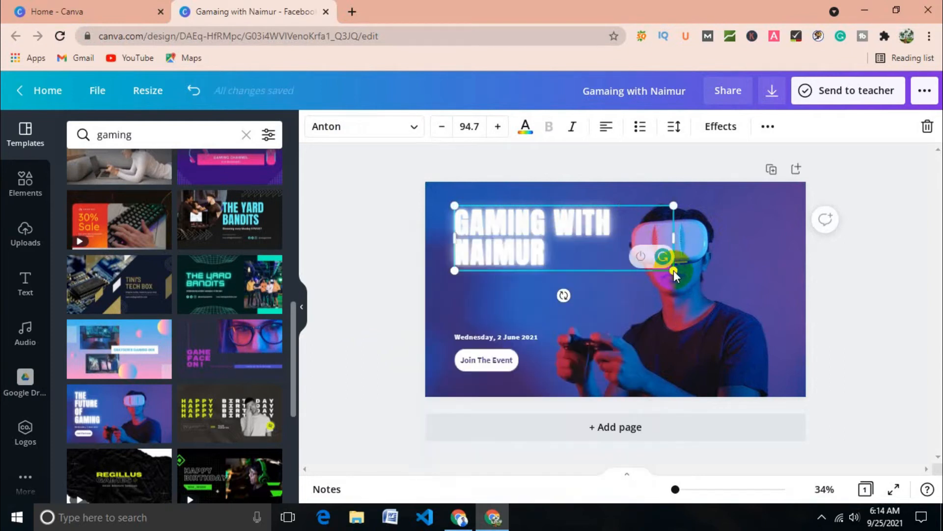
- Shrink the headline to font size 55.6, widen its box to fit on one line, and move it toward the cover's upper-left corner
left_click_drag(672, 269, 575, 260)
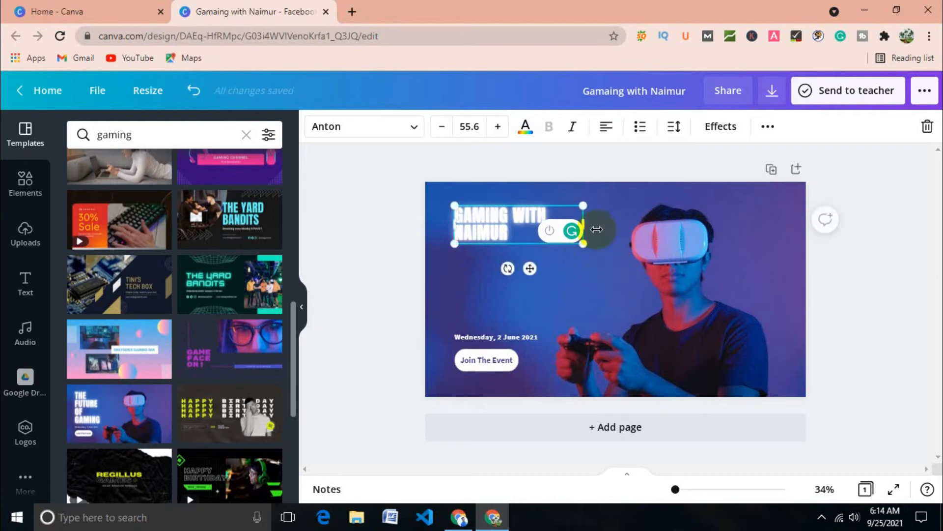
left_click_drag(585, 227, 625, 231)
left_click(538, 305)
left_click_drag(533, 230, 501, 222)
left_click(478, 262)
- Try pink, yellow, green and blue on the headline, and settle on the dark red photo colour
left_click(528, 221)
left_click(525, 128)
scroll(180, 316, "down", 4)
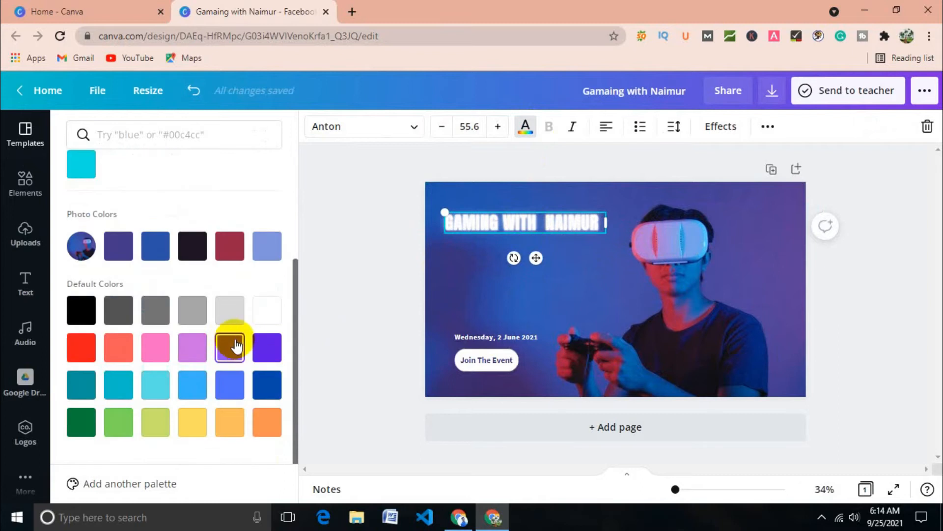
left_click(156, 350)
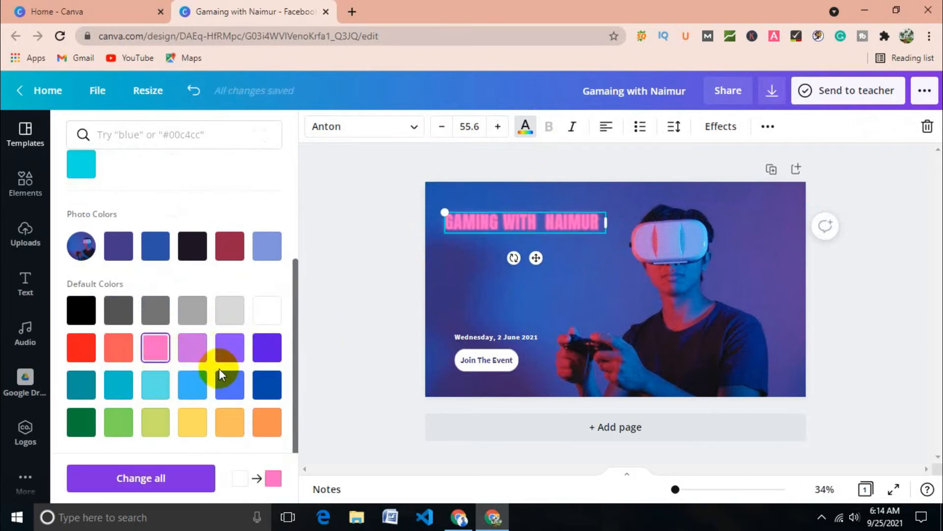
left_click(192, 426)
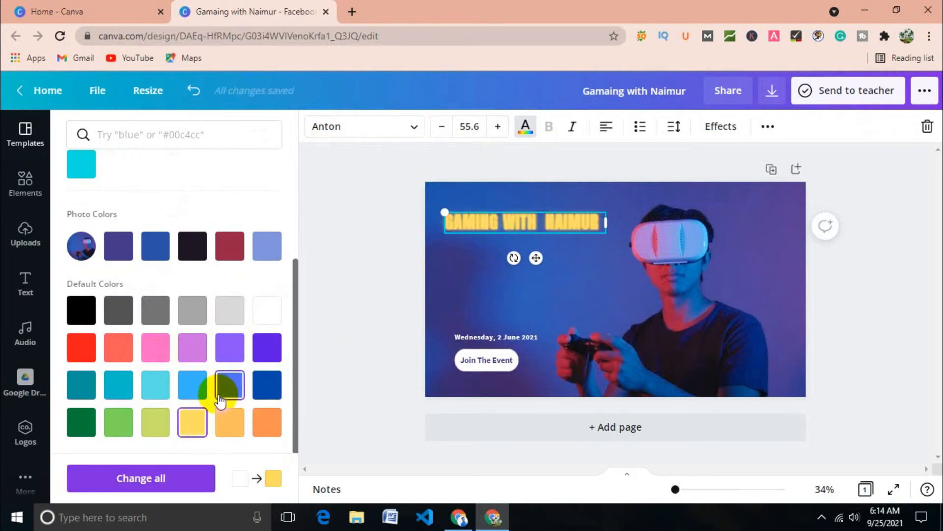
left_click(123, 424)
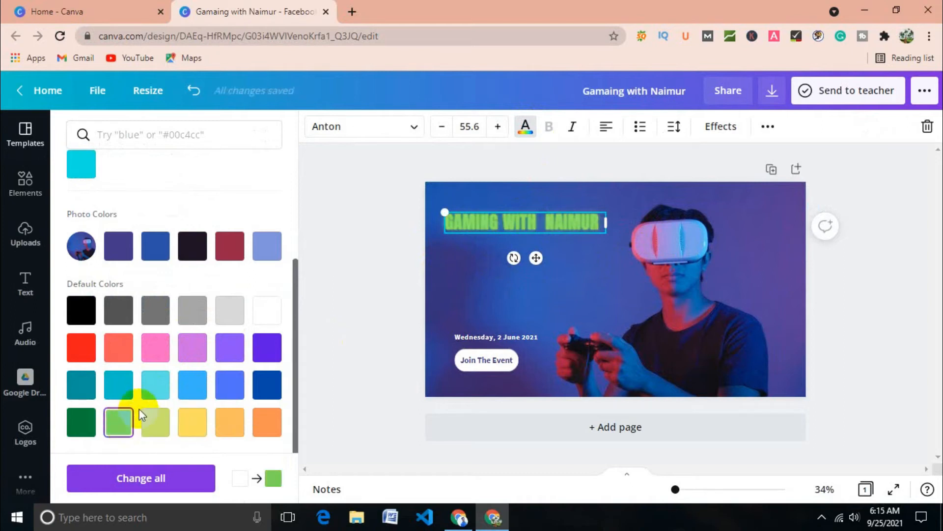
scroll(145, 391, "up", 2)
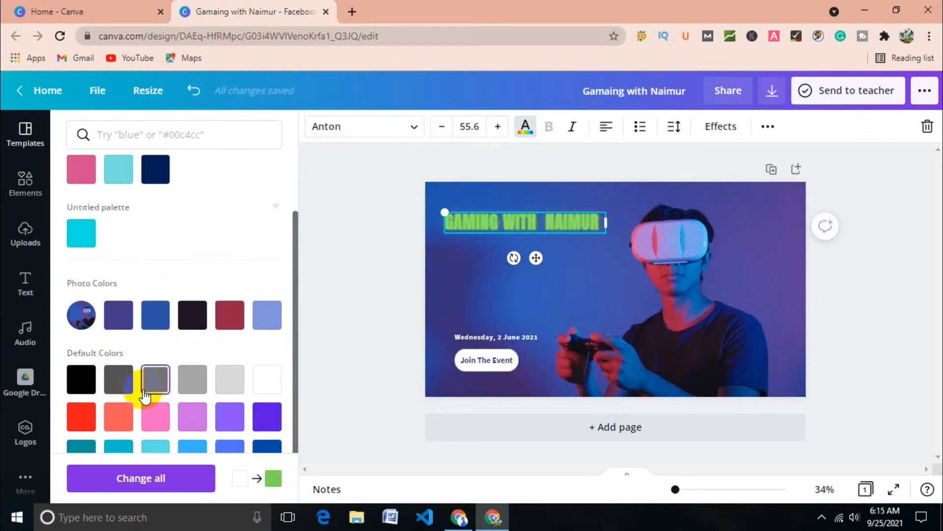
left_click(232, 319)
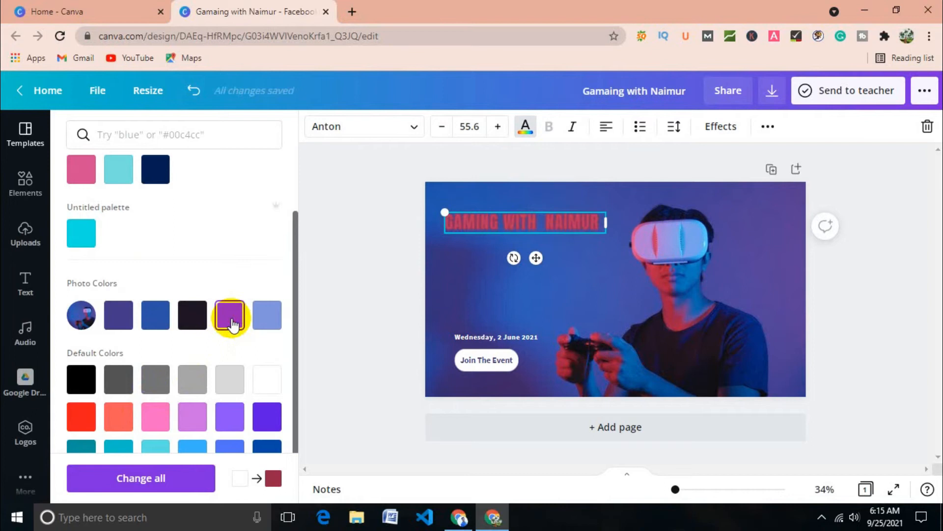
left_click(158, 316)
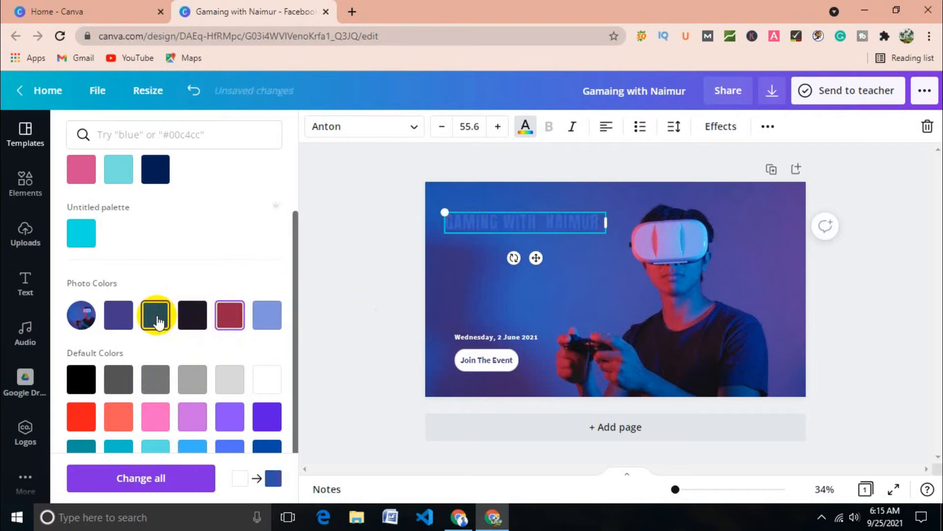
left_click(228, 316)
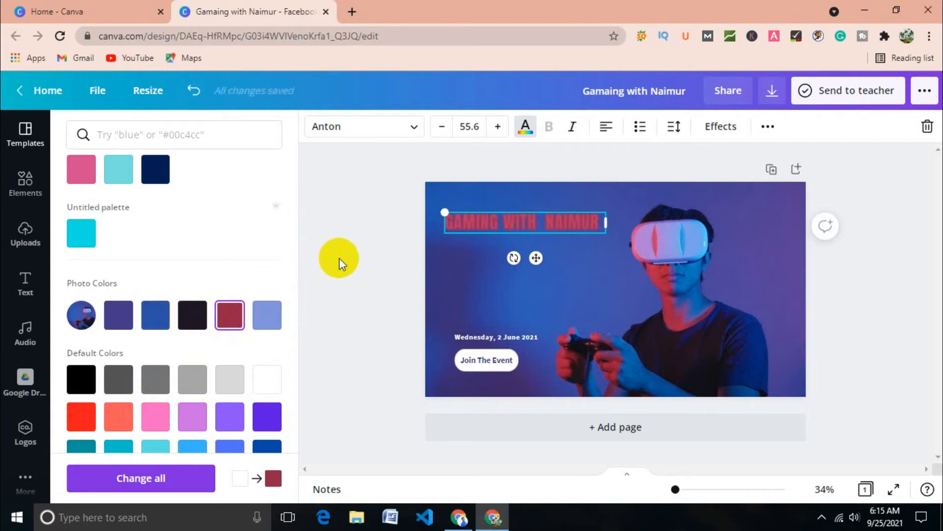
left_click(346, 246)
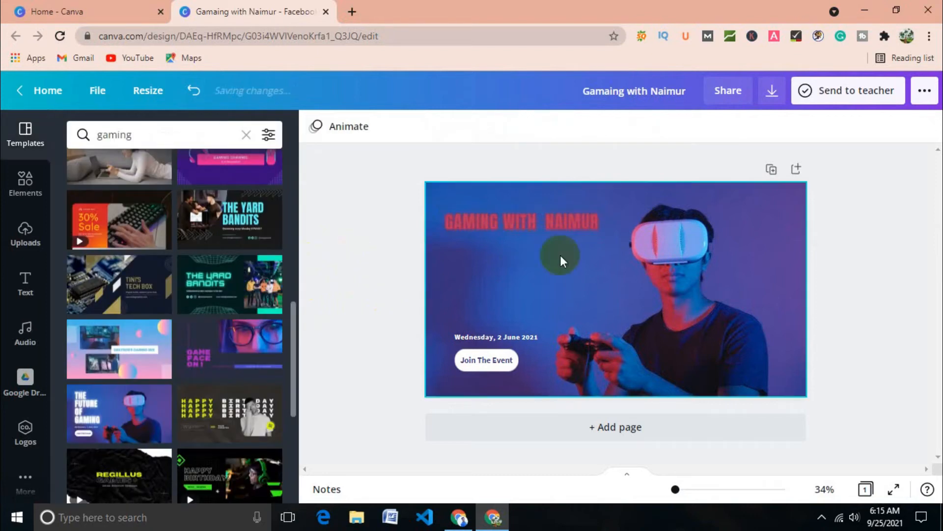
- Enlarge the red headline to font size 77.8 and shift it against the cover's upper-left corner
left_click(582, 224)
left_click_drag(612, 233, 623, 208)
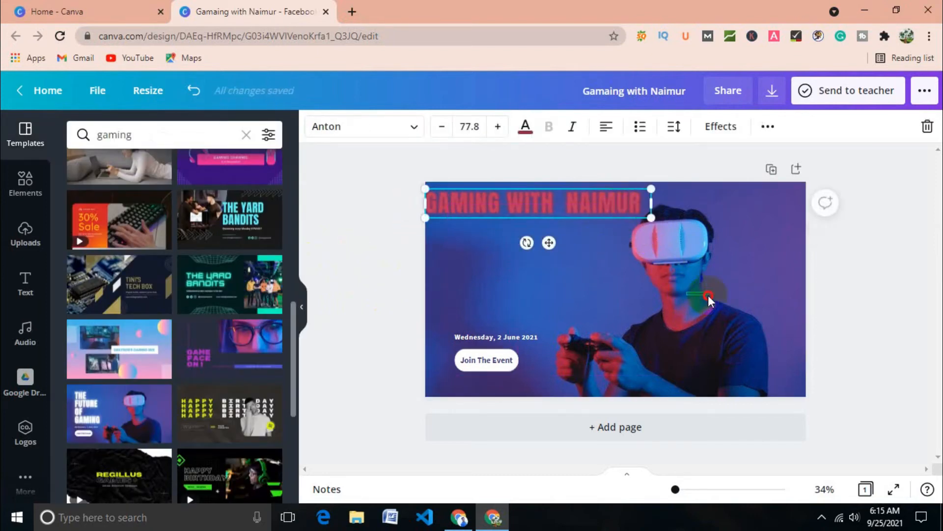
left_click(709, 295)
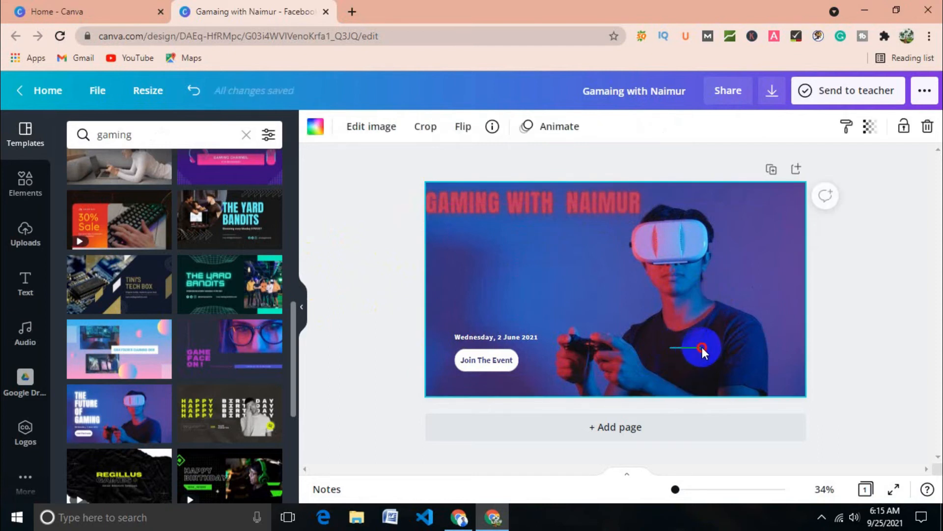
- Reposition the background photo within the cover so that the VR headset player sits farther to the right
double_click(737, 352)
left_click_drag(745, 353, 728, 331)
left_click_drag(743, 332, 754, 322)
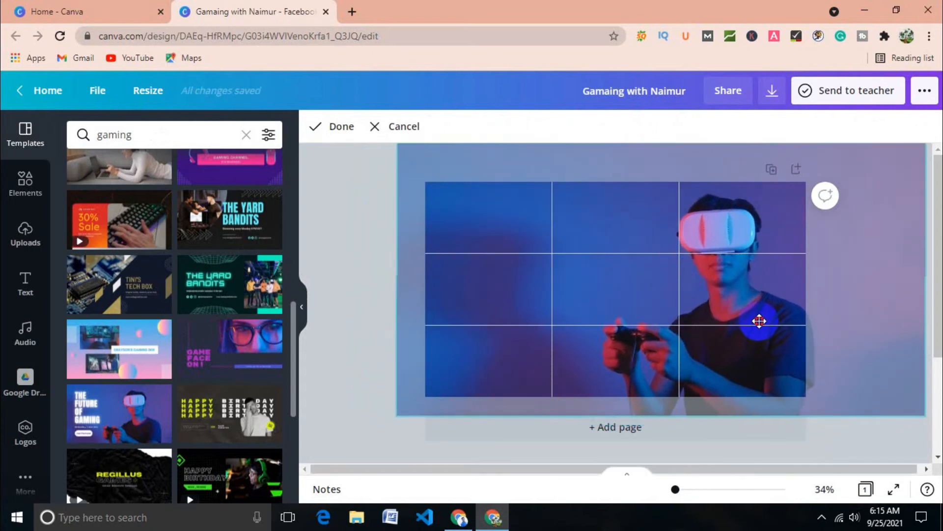
left_click(349, 335)
- Enlarge the headline to font size 81.4 and place it beside the VR headset near the cover's upper edge
left_click_drag(499, 218, 511, 247)
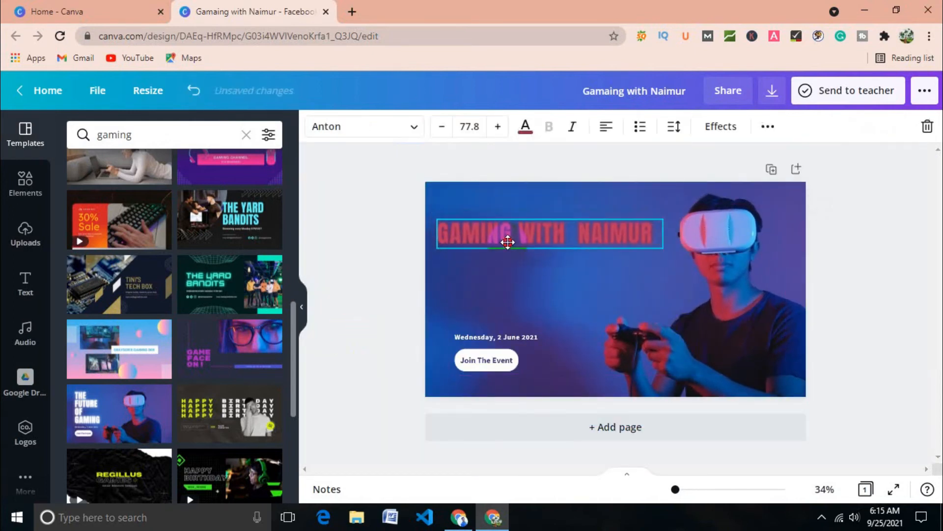
left_click_drag(659, 249, 674, 250)
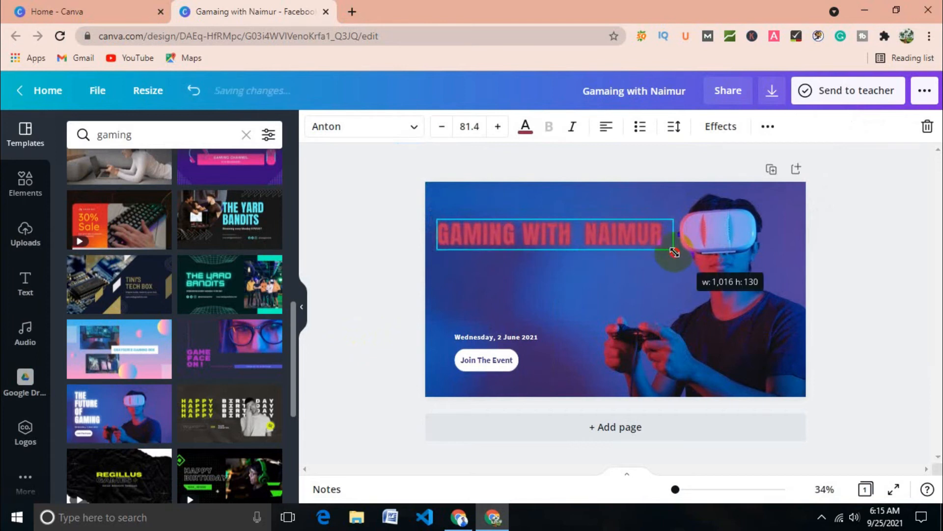
left_click_drag(564, 274, 570, 218)
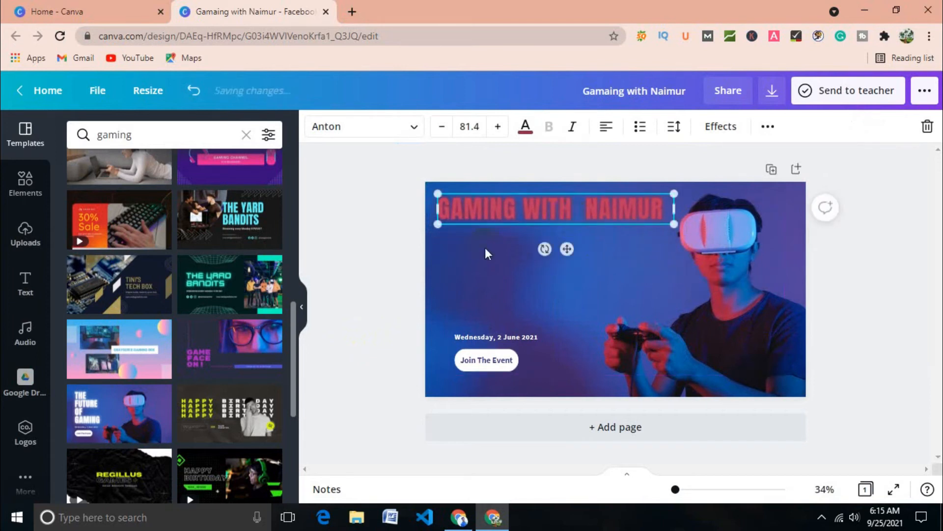
left_click(407, 266)
- Delete the event date, the "Join The Event" text and its white button shape, and nudge the headline slightly down
left_click(524, 351)
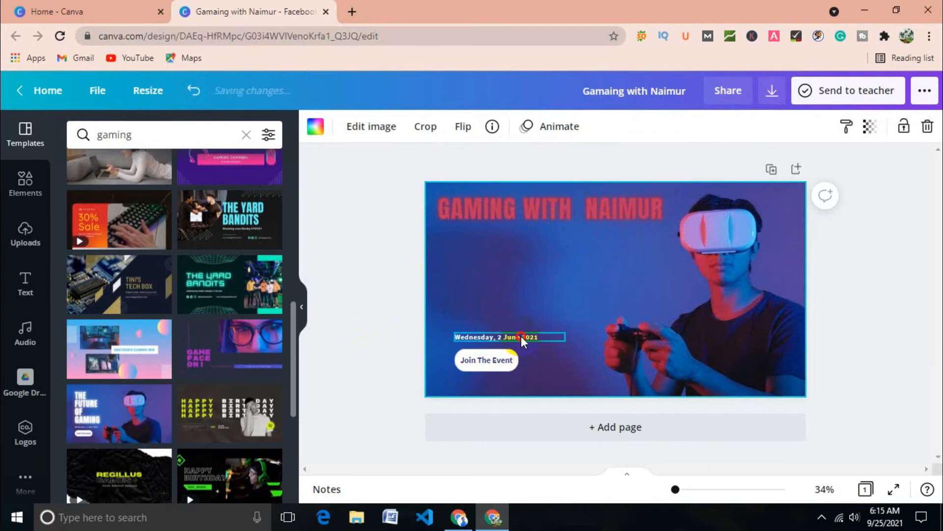
left_click(521, 336)
key("Delete")
left_click(494, 365)
key("Delete")
left_click_drag(526, 212, 523, 222)
left_click(499, 371)
double_click(500, 371)
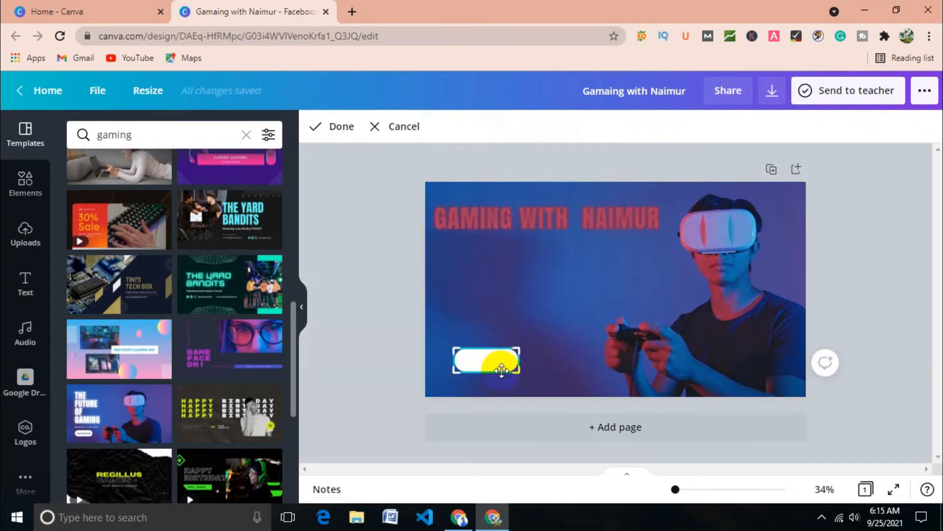
key("Delete")
left_click(370, 318)
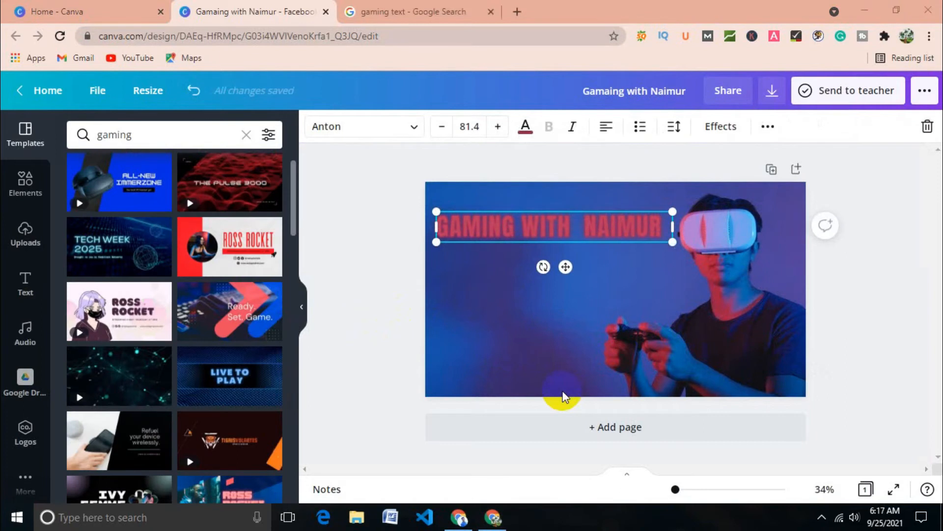
scroll(210, 346, "up", 2)
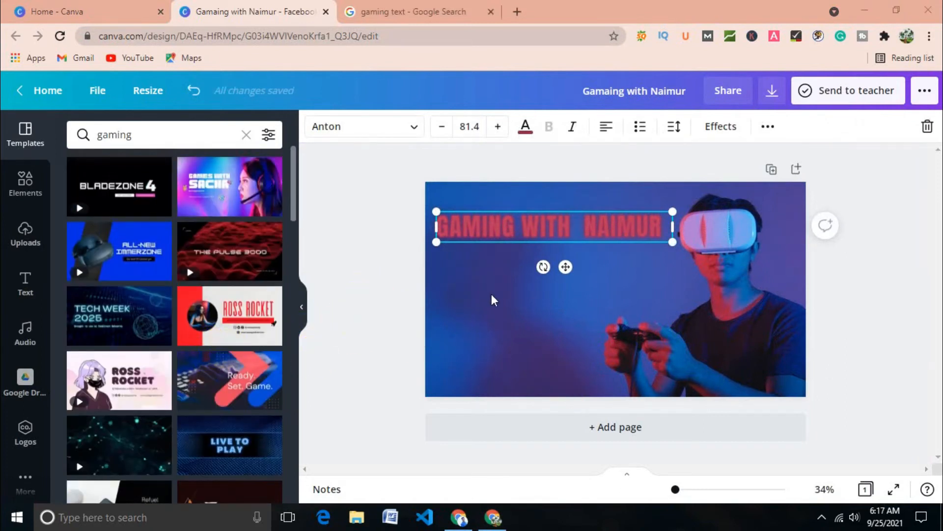
double_click(475, 293)
left_click(378, 317)
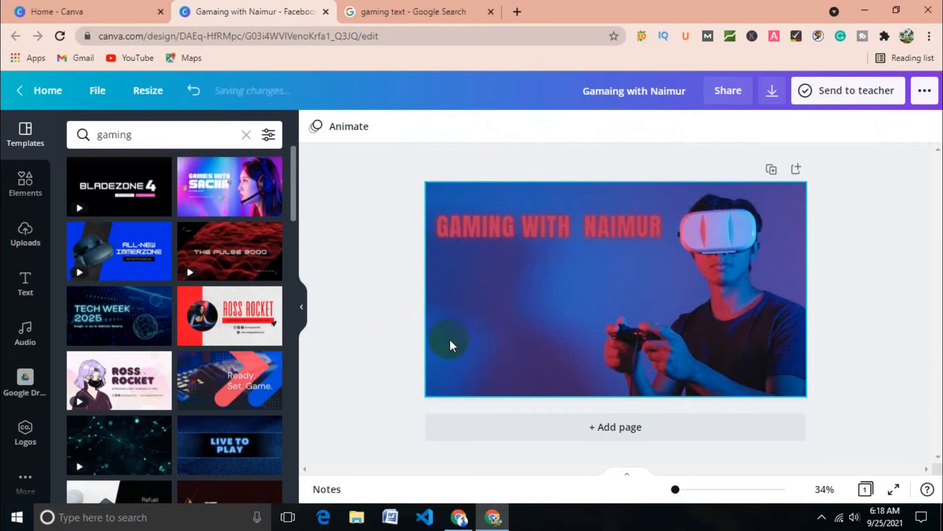
- Add a subheading to the cover that reads "Streaming every Thursday at 8PM"
left_click(25, 183)
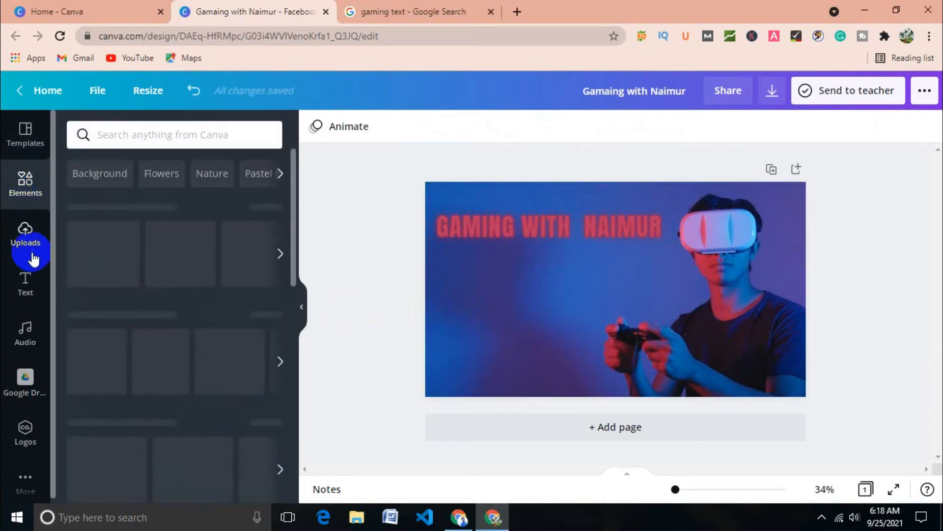
left_click(26, 235)
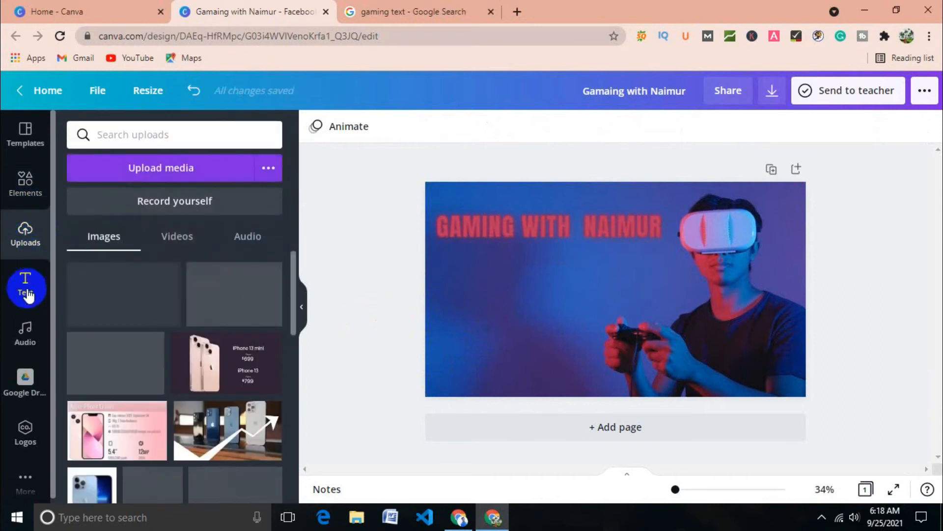
left_click(27, 293)
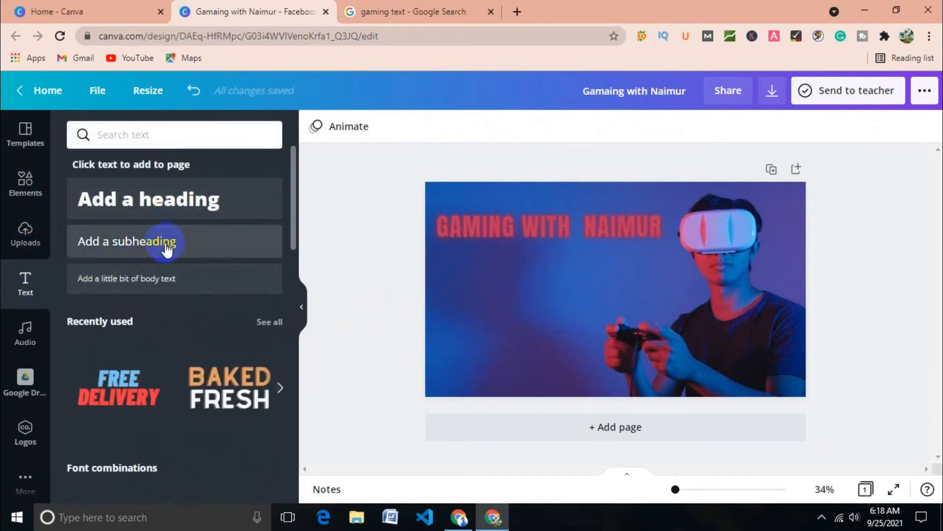
left_click(147, 243)
double_click(609, 273)
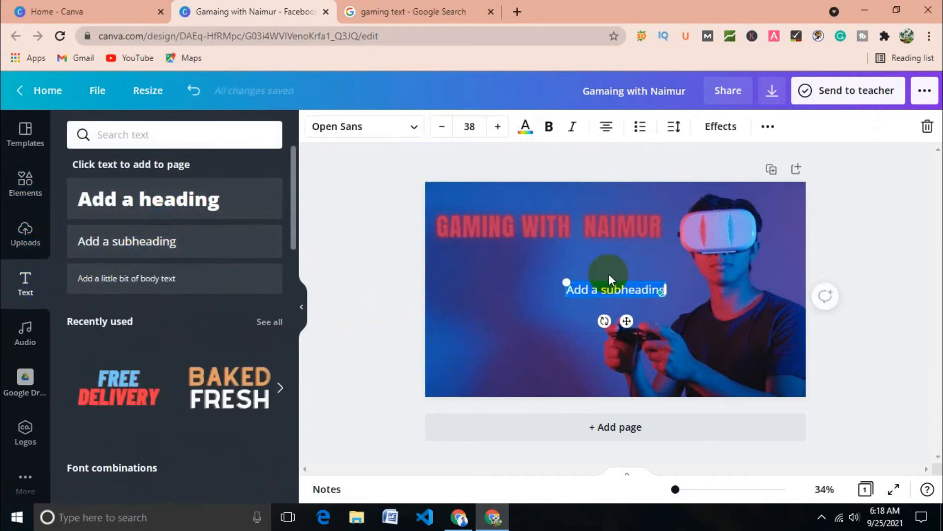
type("Streaming every Thursday at 8PM")
double_click(511, 307)
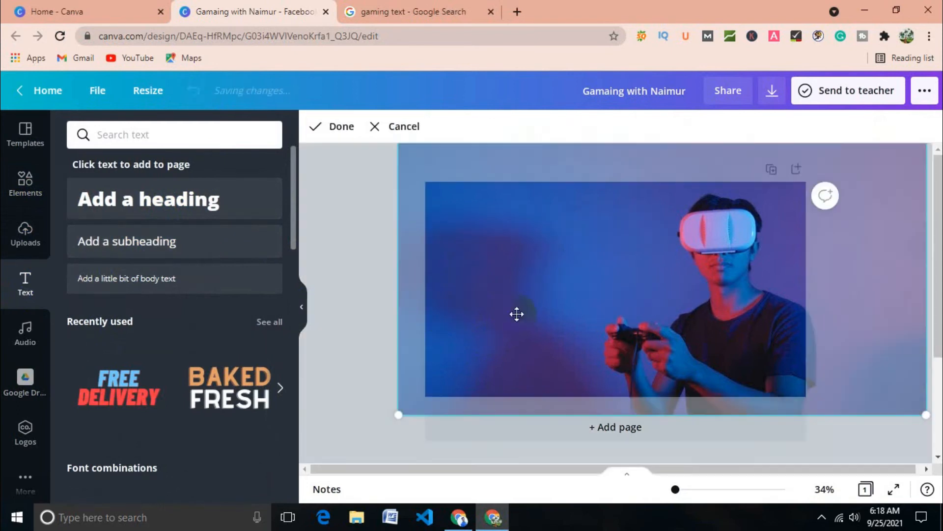
left_click(359, 301)
- Move the streaming subheading under the headline and enlarge it to font size 43.3
left_click_drag(573, 291, 519, 275)
left_click_drag(647, 276, 672, 282)
left_click(365, 319)
mouse_move(539, 276)
left_mouse_down()
mouse_move(522, 273)
mouse_move(530, 275)
left_mouse_up()
left_click(390, 276)
- Colour the streaming subheading yellow and nudge it slightly left beneath the headline
left_click(561, 276)
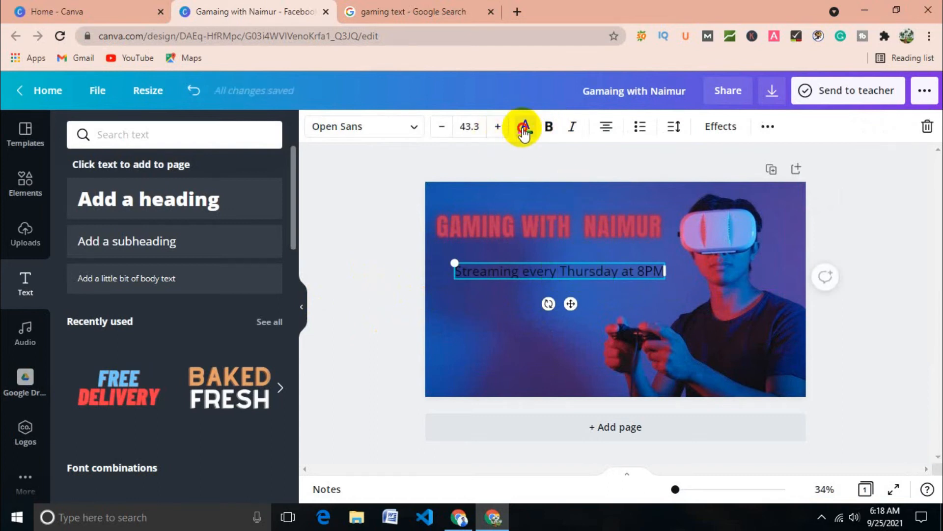
left_click(524, 127)
scroll(192, 290, "down", 3)
left_click(235, 246)
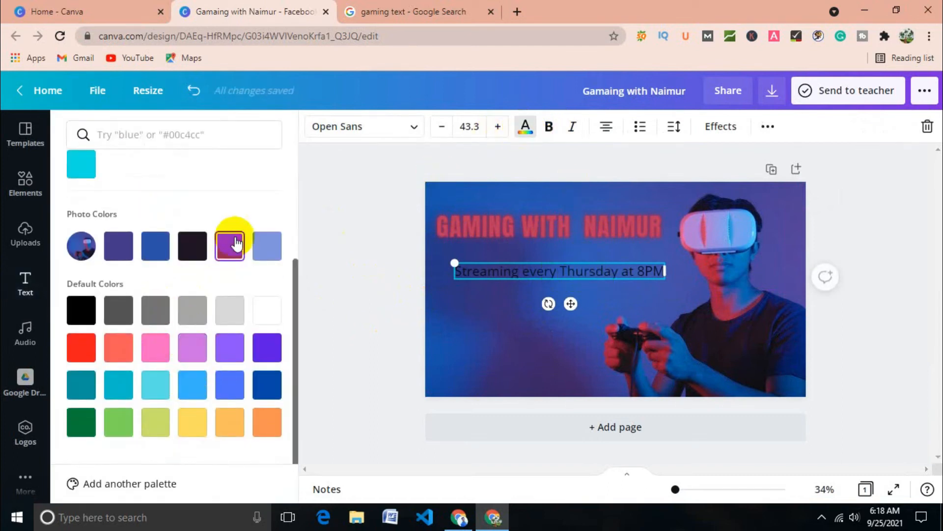
left_click(192, 421)
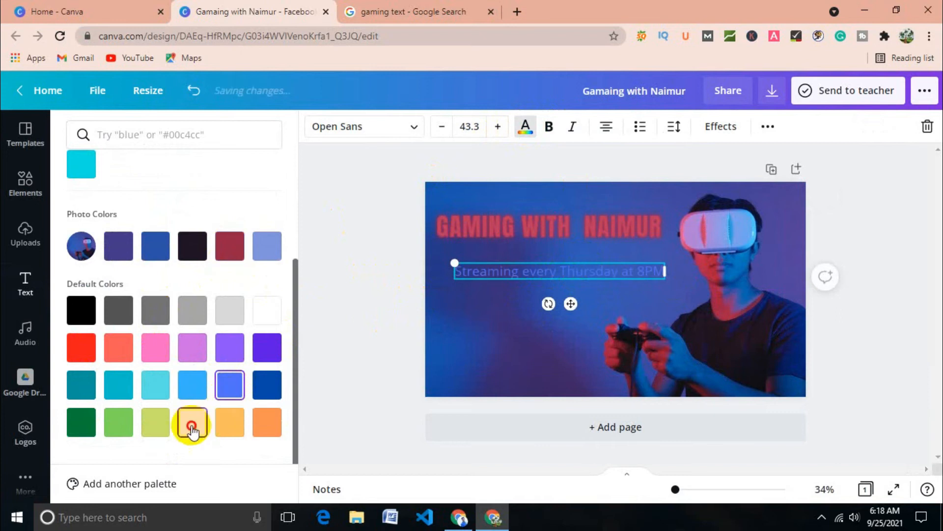
left_click(347, 276)
left_click_drag(537, 273, 529, 271)
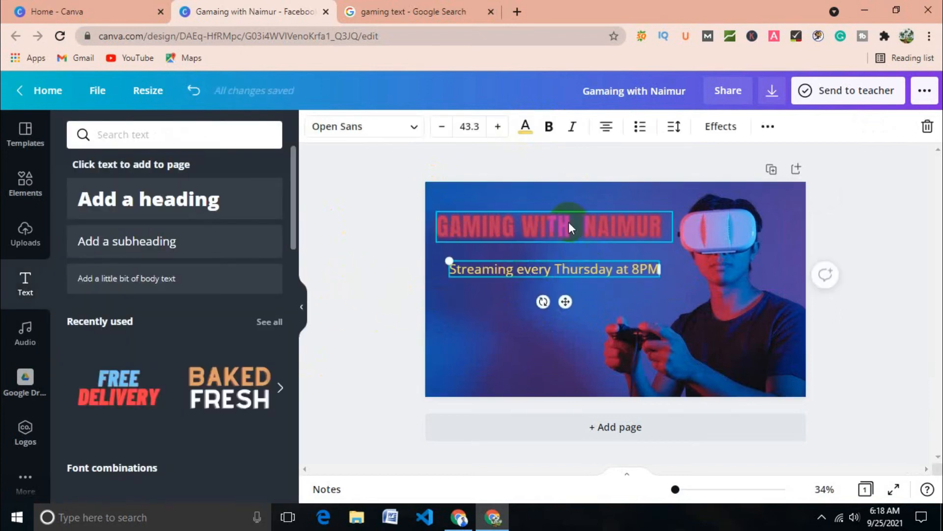
- Search the text designs for "facebook" and copy the search term
left_click(422, 334)
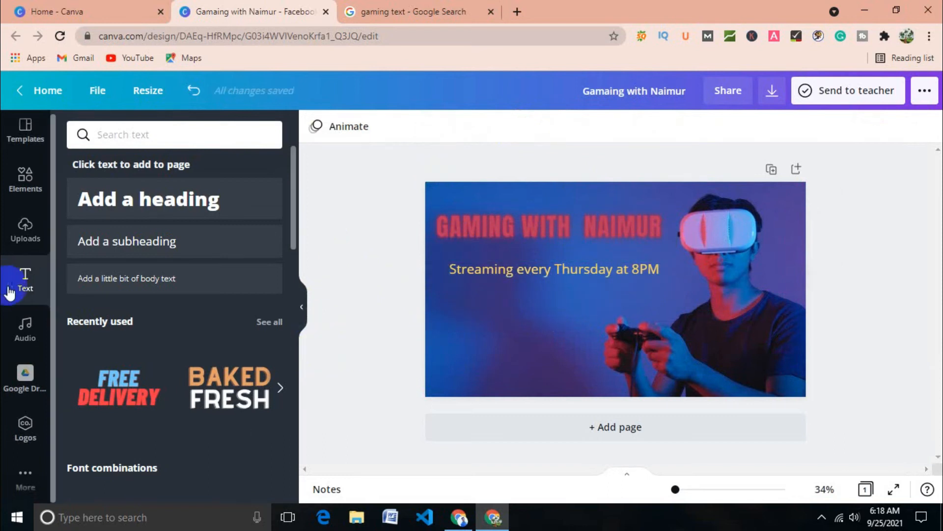
left_click(20, 226)
left_click(96, 135)
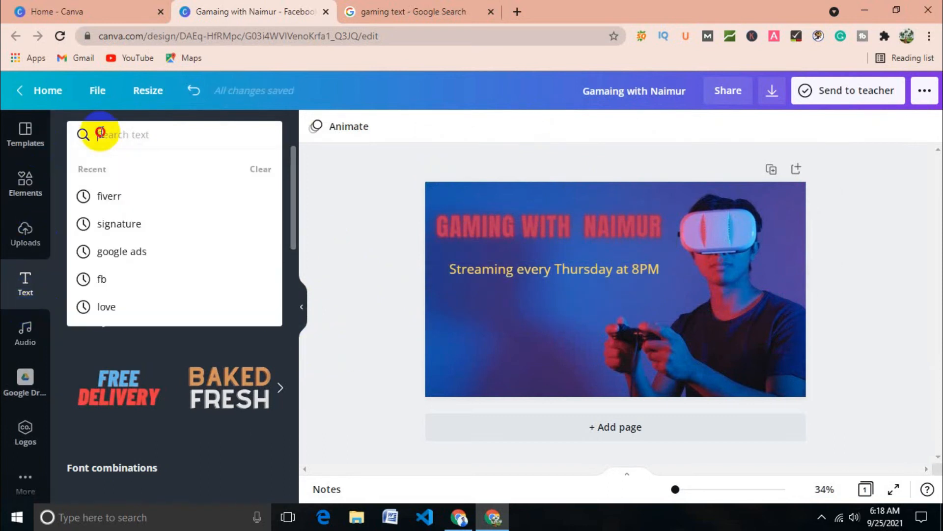
type("facebook")
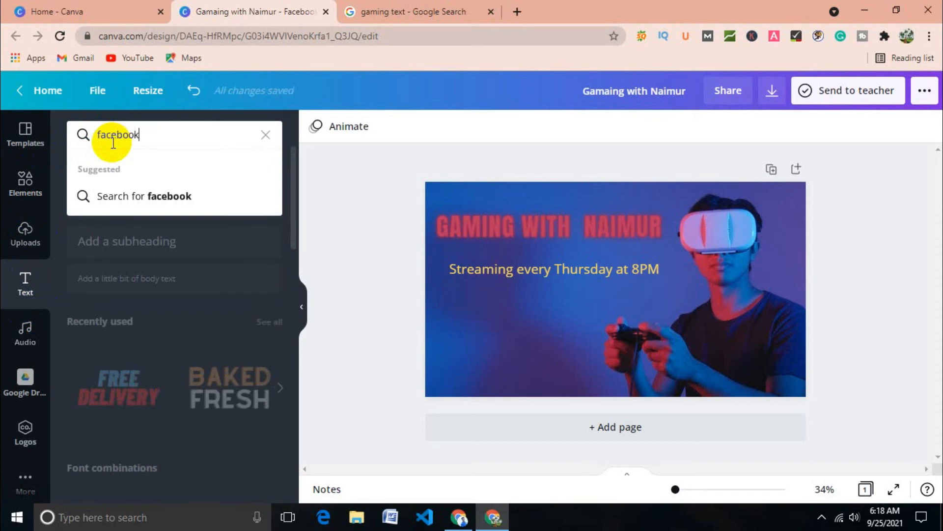
key("Return")
left_click(112, 131)
double_click(113, 131)
key("ctrl+c")
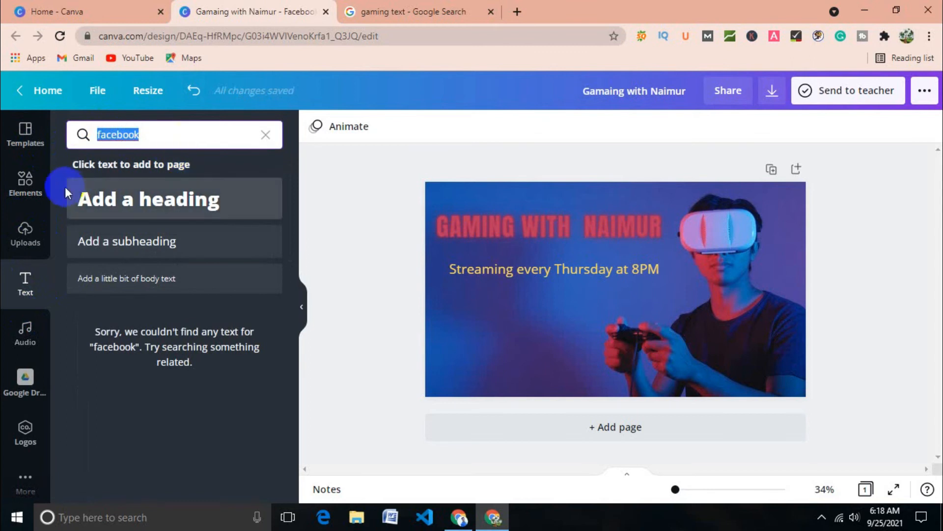
- Search the design elements for "facebook" with the copied term
left_click(25, 183)
left_click(186, 134)
key("ctrl+v")
key("Return")
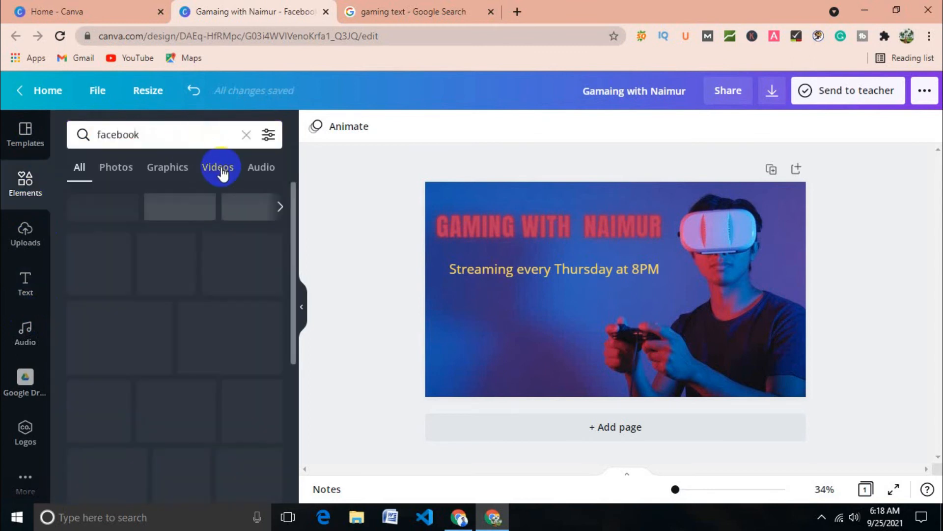
- Add the round Facebook icon at the cover's lower left, plus the recommended Instagram, Pinterest and Twitter icons
left_click(99, 224)
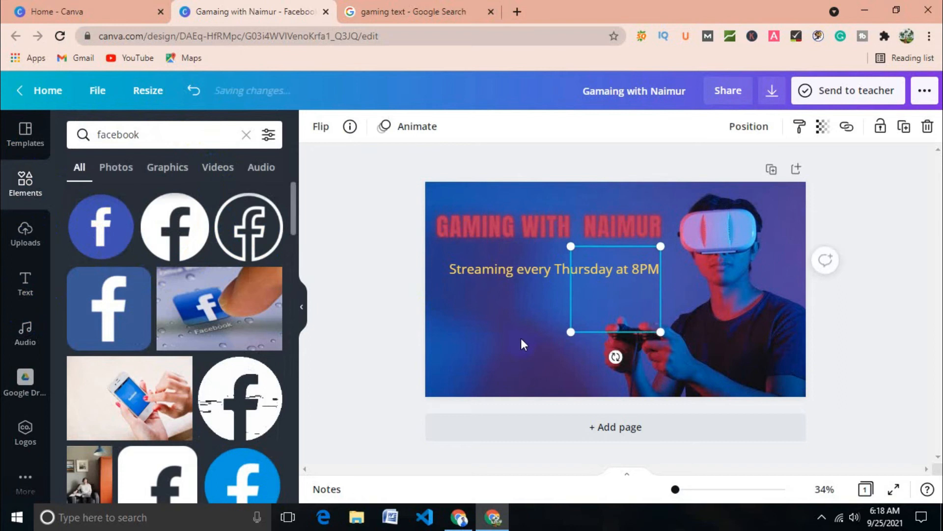
left_click_drag(617, 294, 495, 341)
left_click(250, 341)
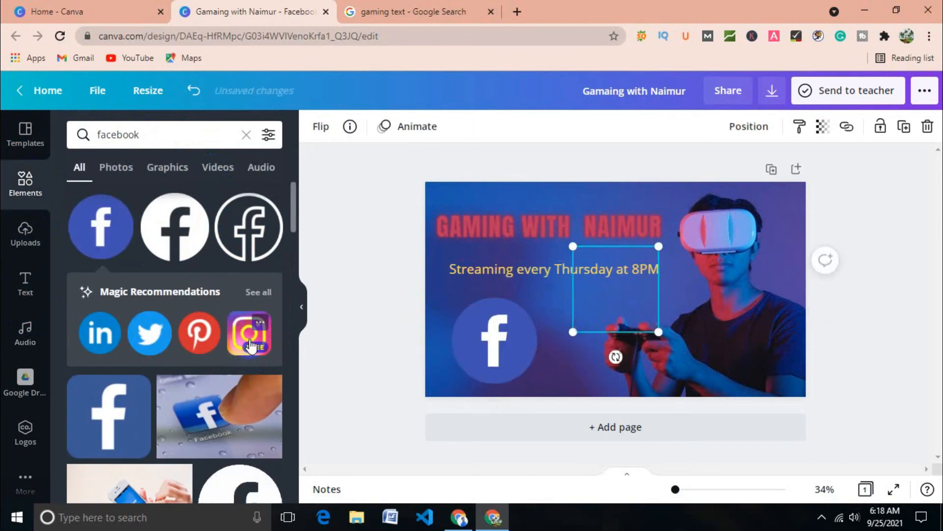
left_click(198, 334)
left_click(161, 339)
- Shrink the Facebook and Twitter icons to about half size and set them side by side below the streaming subheading
left_click(479, 345)
left_click_drag(538, 384, 468, 320)
left_click(609, 321)
left_click_drag(608, 321, 543, 354)
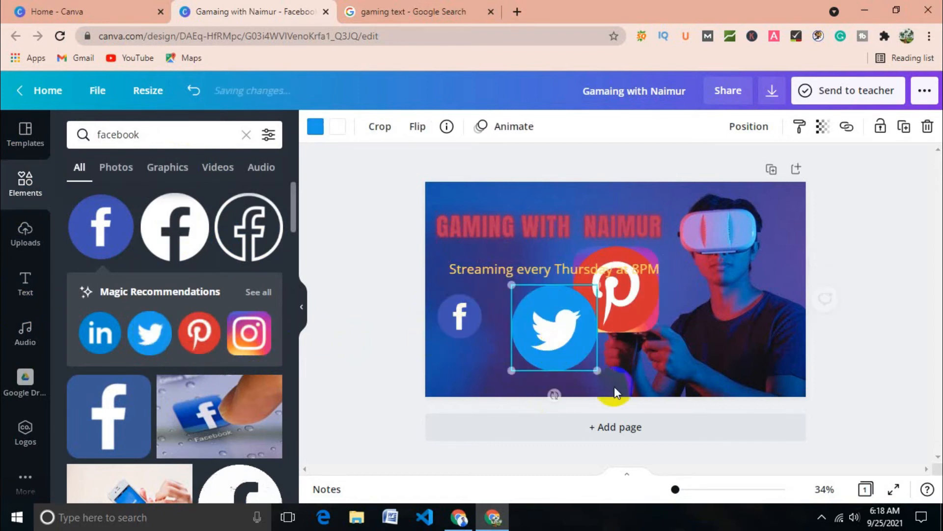
left_click_drag(601, 373, 553, 327)
left_click_drag(533, 297, 512, 305)
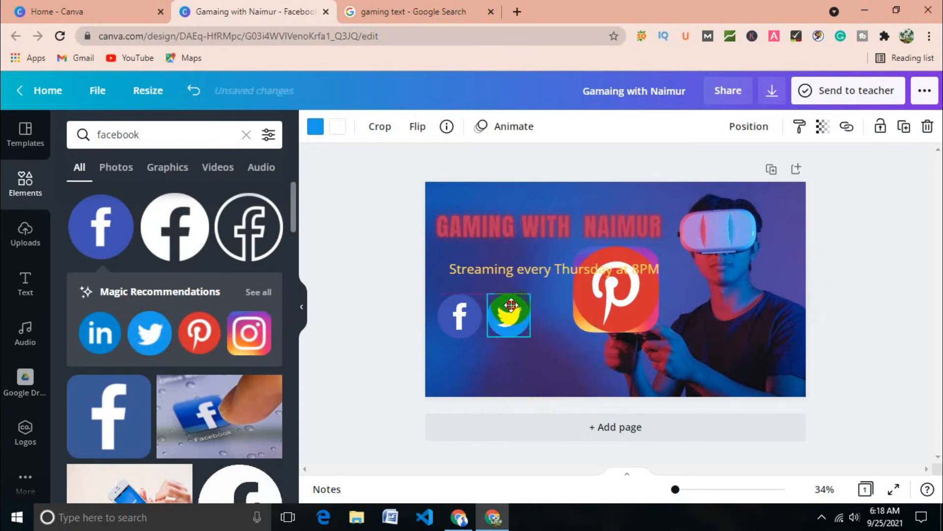
- Scale down the Pinterest and Instagram icons and separate them from each other on the cover
left_click_drag(627, 290, 614, 320)
left_click_drag(646, 363, 561, 314)
left_click(634, 305)
left_click_drag(679, 370, 616, 327)
- Arrange the icons in a row along the cover's lower left in the order Twitter, Facebook, Pinterest, Instagram
left_click(476, 328)
left_click_drag(482, 338, 569, 340)
left_click_drag(505, 320, 465, 332)
mouse_move(562, 348)
left_mouse_down()
mouse_move(519, 337)
mouse_move(564, 330)
mouse_move(573, 338)
left_mouse_up()
left_click_drag(467, 345, 447, 362)
left_click_drag(514, 327, 545, 365)
left_click_drag(612, 341, 613, 363)
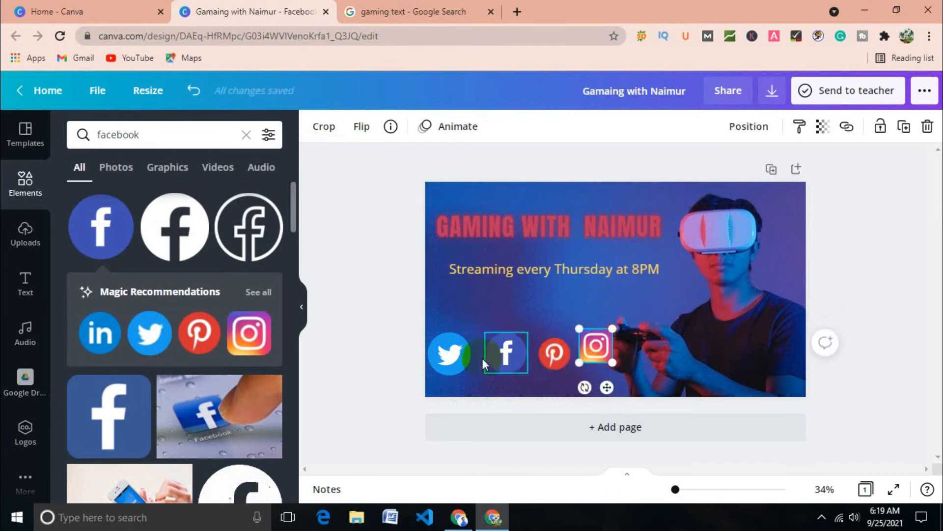
- Make the social icons slightly smaller and tighten their spacing and alignment in the row
left_click(464, 361)
left_click_drag(471, 376, 506, 372)
left_click_drag(555, 353, 538, 353)
mouse_move(602, 353)
left_mouse_down()
mouse_move(585, 357)
mouse_move(593, 363)
left_mouse_up()
left_click(537, 365)
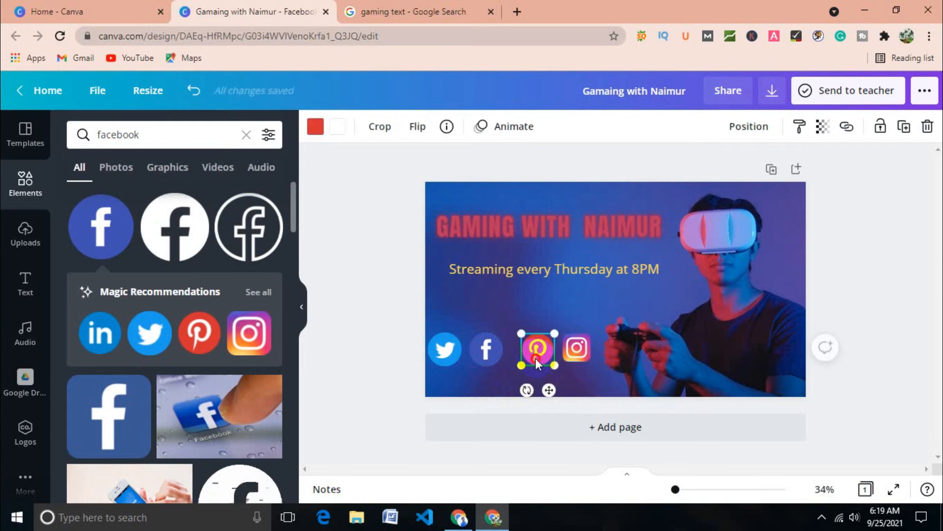
left_click_drag(535, 358, 525, 364)
left_click(468, 379)
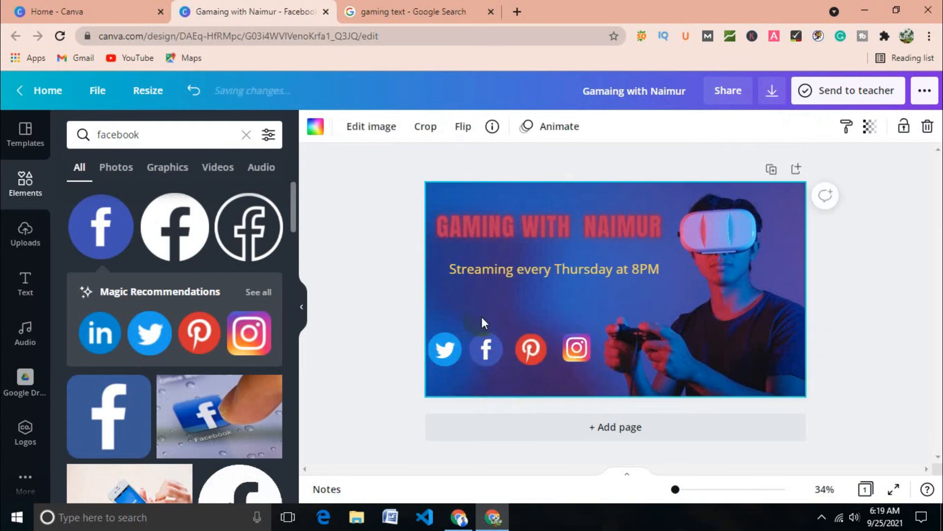
left_click(491, 343)
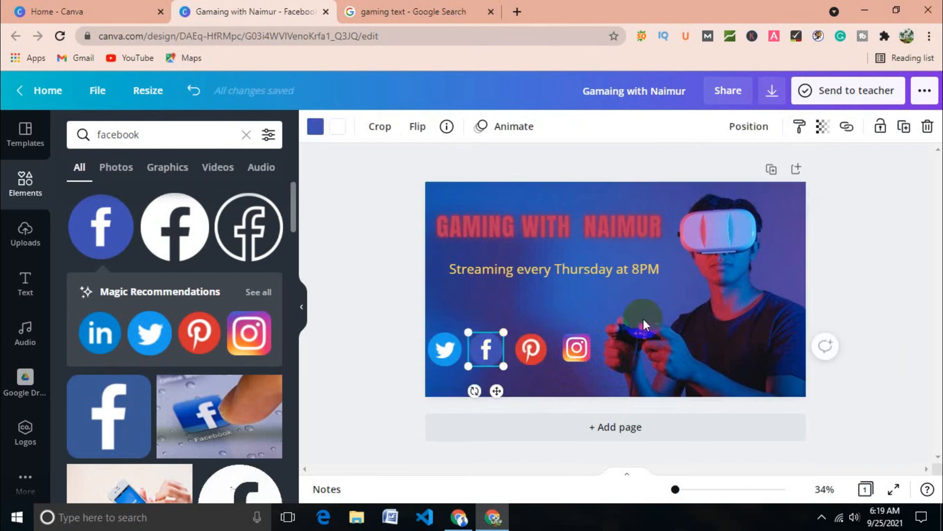
left_click_drag(578, 351, 576, 350)
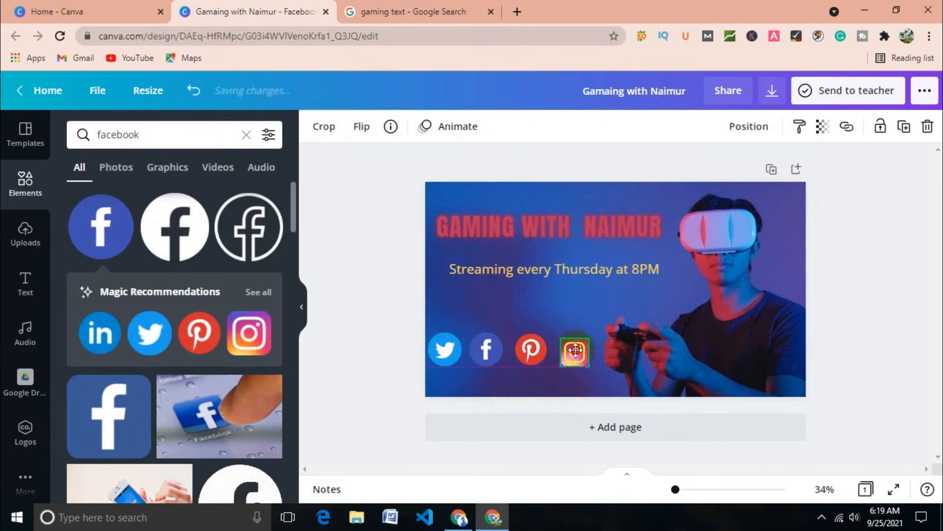
- Recolour the Facebook icon's circle with the brighter medium blue from the default colours
left_click(497, 349)
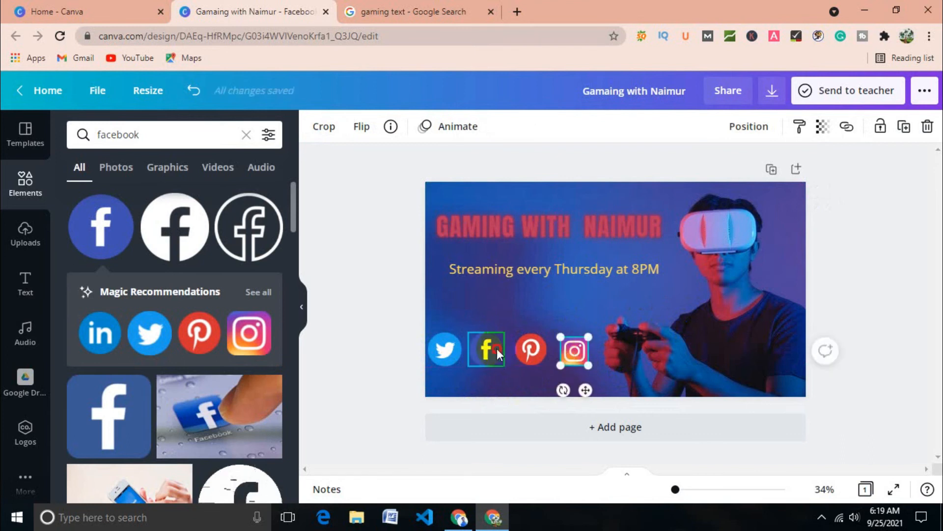
left_click(316, 126)
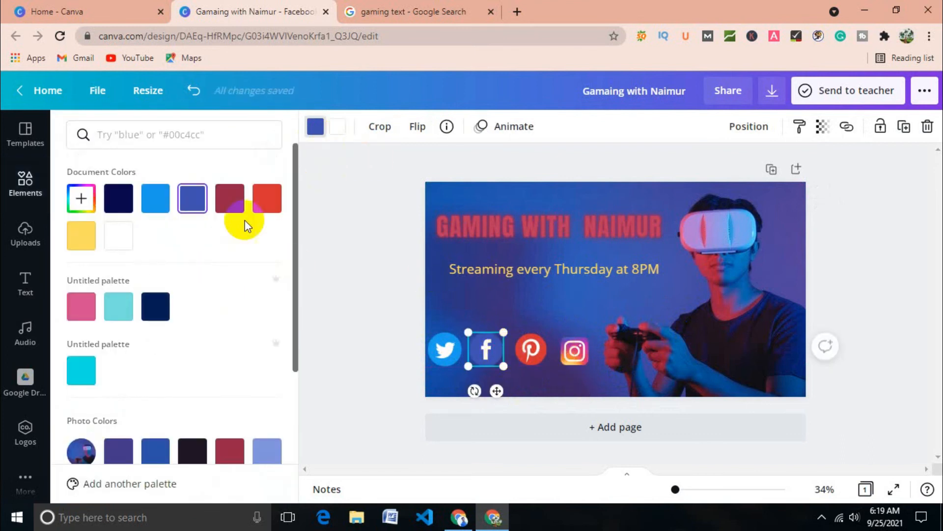
scroll(236, 275, "down", 3)
scroll(146, 351, "up", 1)
scroll(148, 351, "down", 2)
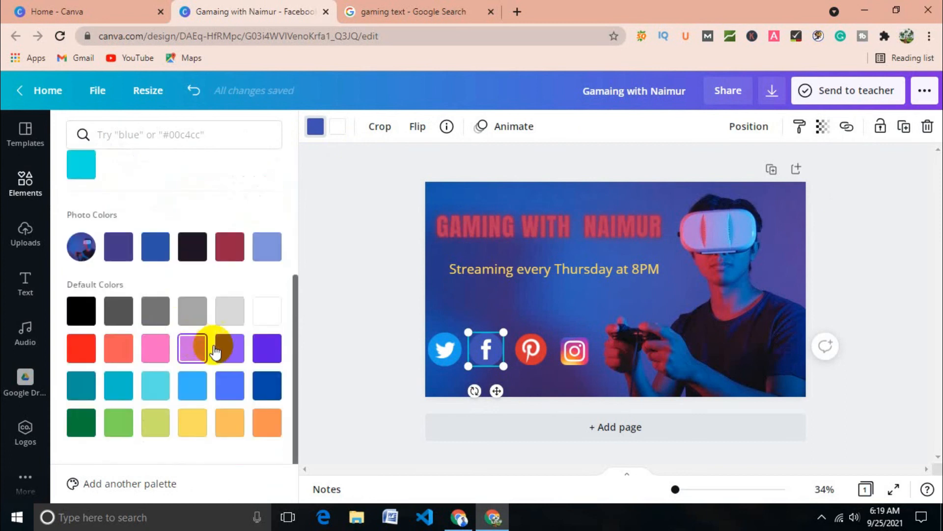
left_click(229, 385)
left_click(339, 284)
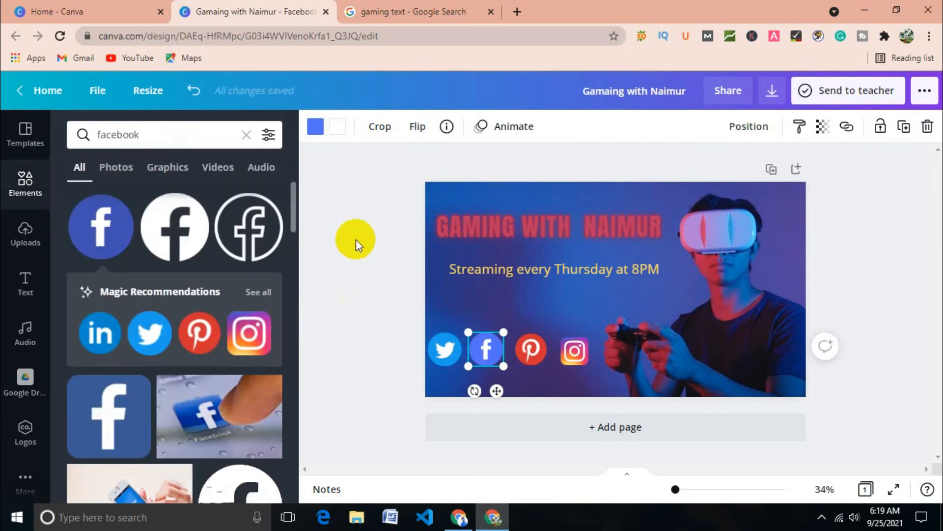
left_click(395, 254)
- Enlarge the Instagram icon slightly to match the other icons in the row
left_click(567, 349)
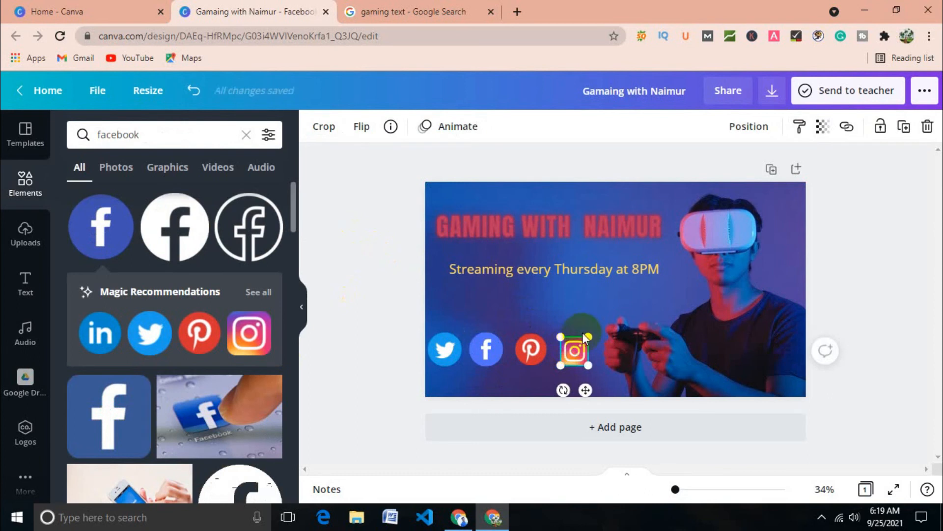
left_click_drag(586, 336, 591, 333)
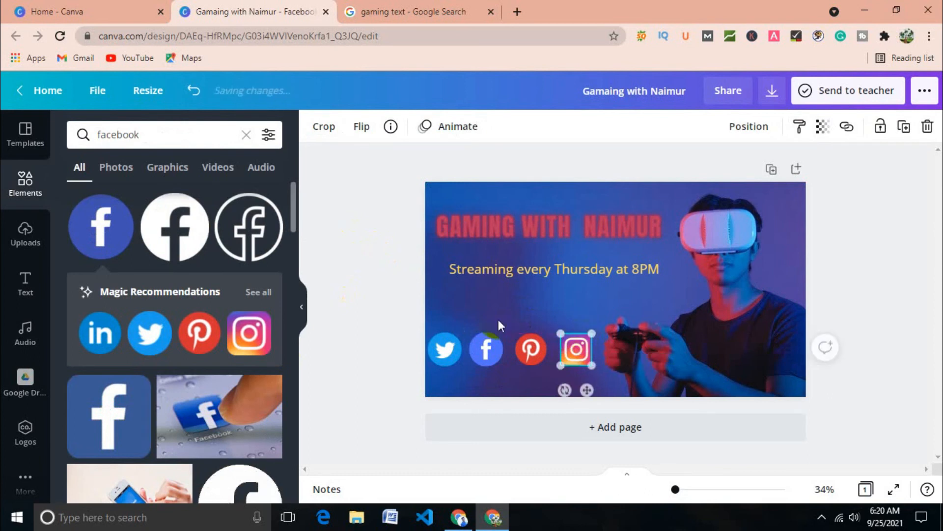
left_click(354, 317)
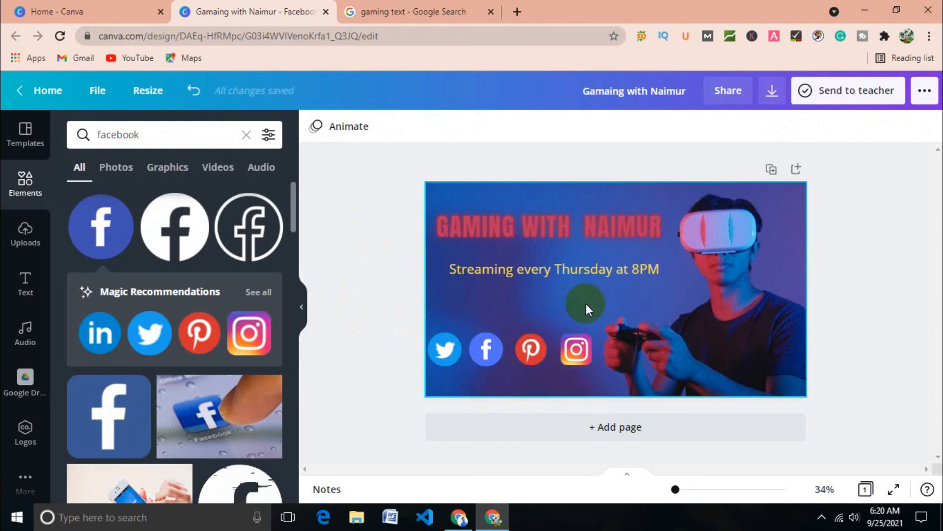
left_click(453, 196)
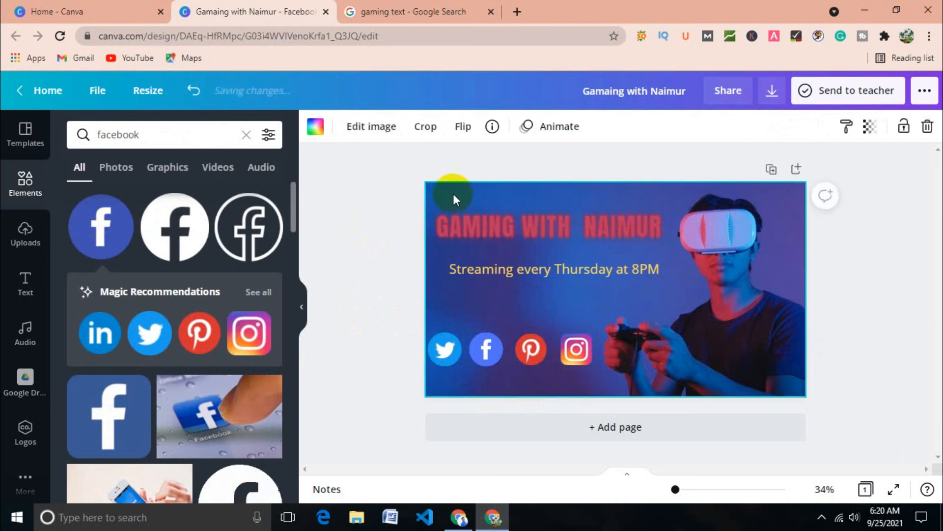
left_click(352, 226)
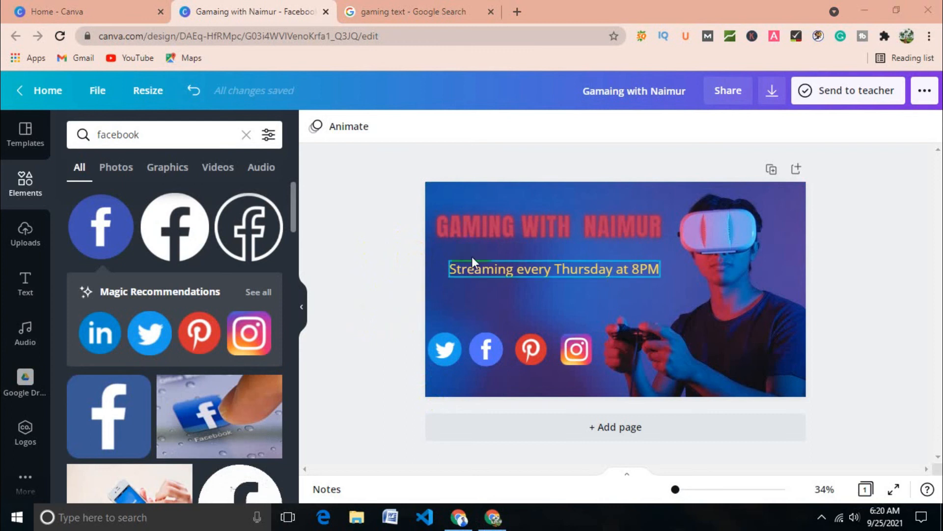
left_click(465, 196)
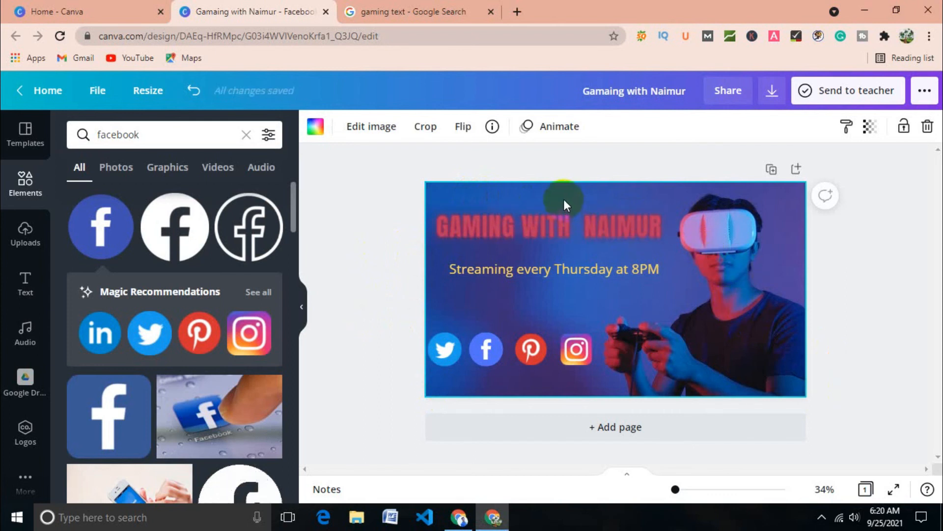
left_click(364, 220)
left_click(526, 201)
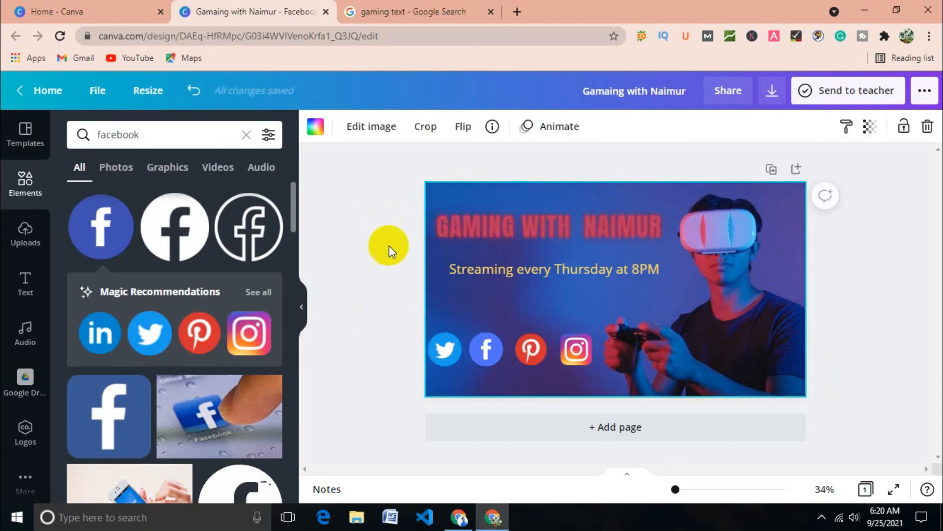
- Download the cover as a PNG at size 1 and open the downloaded image
left_click(924, 90)
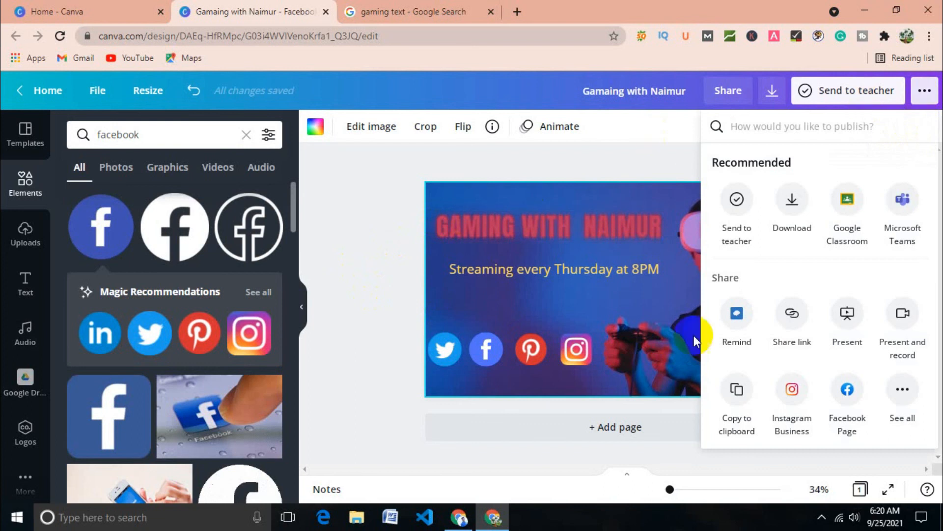
left_click(792, 201)
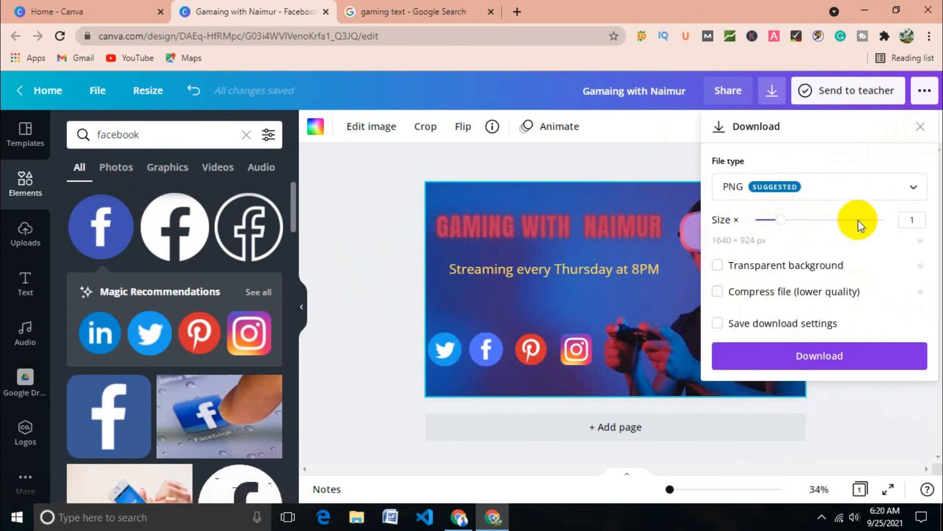
left_click(827, 357)
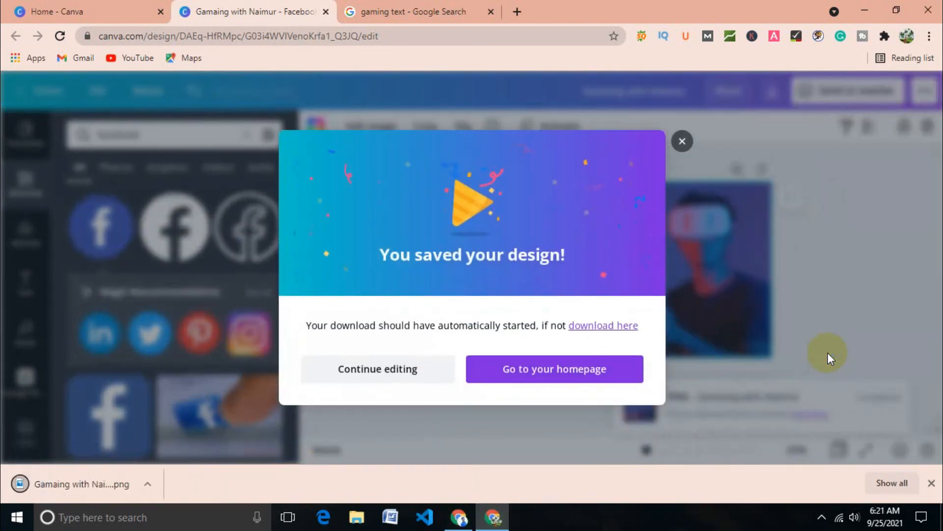
left_click(682, 141)
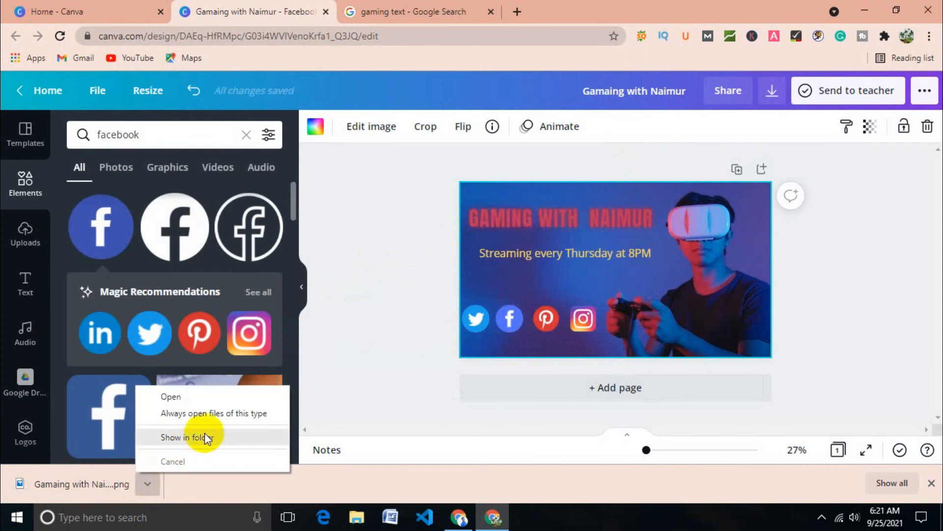
left_click(215, 397)
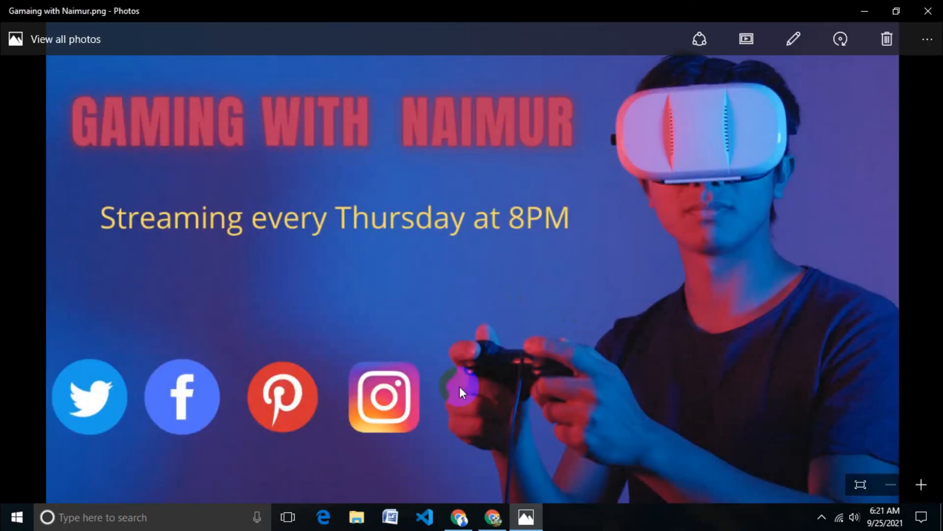